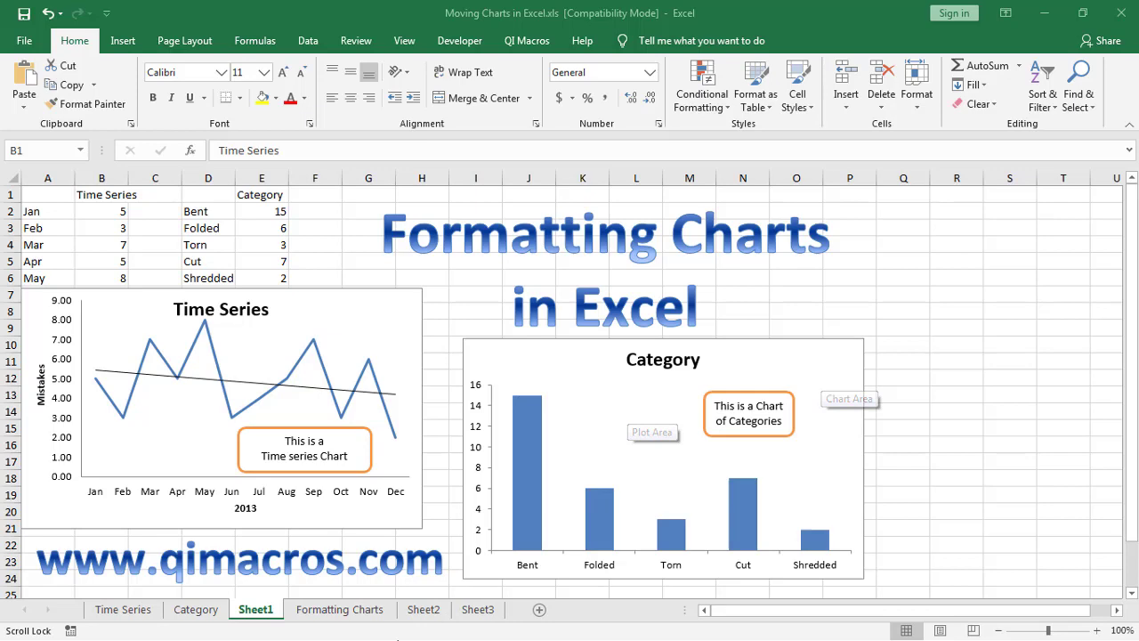
- On Formatting Charts, insert the recommended line chart of A1:B13 and place it below the data
click(360, 619)
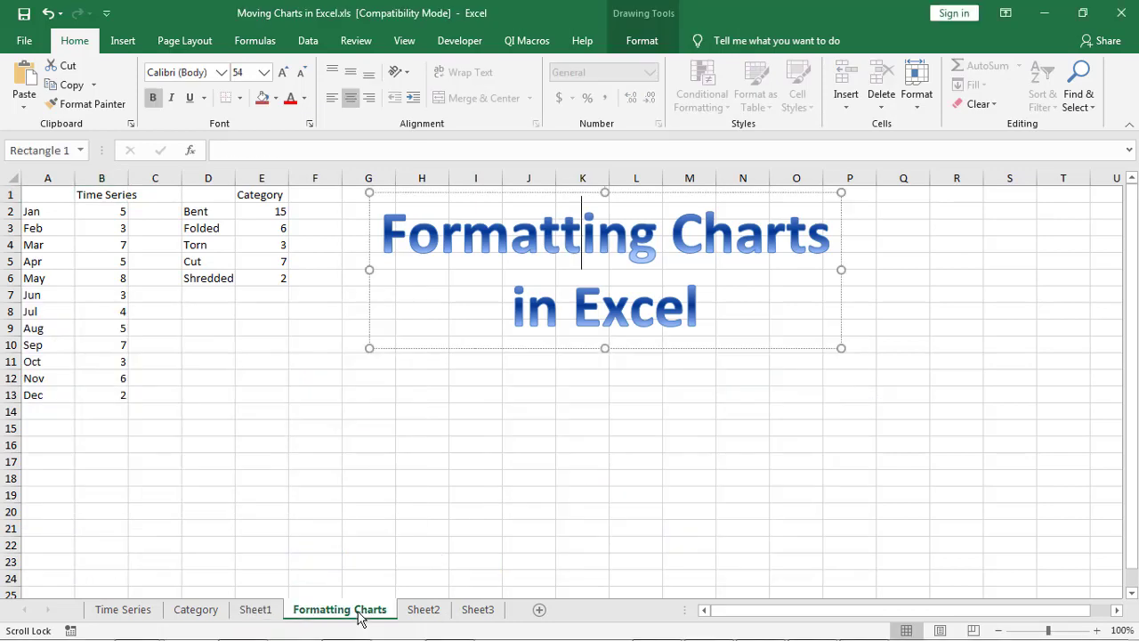
drag(115, 394, 5, 129)
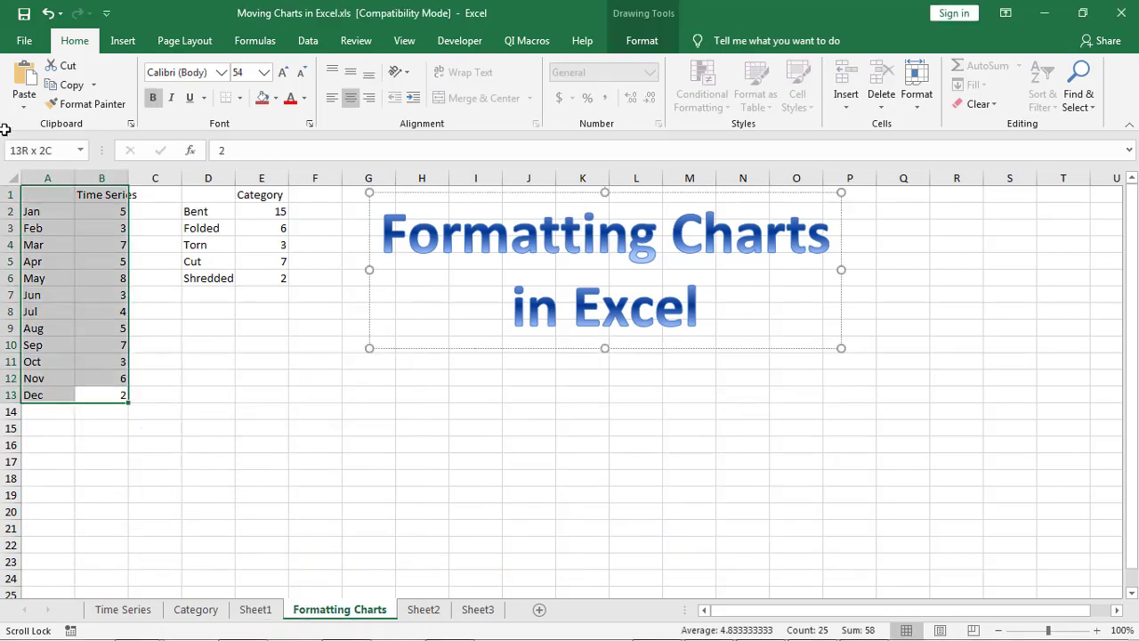
click(122, 41)
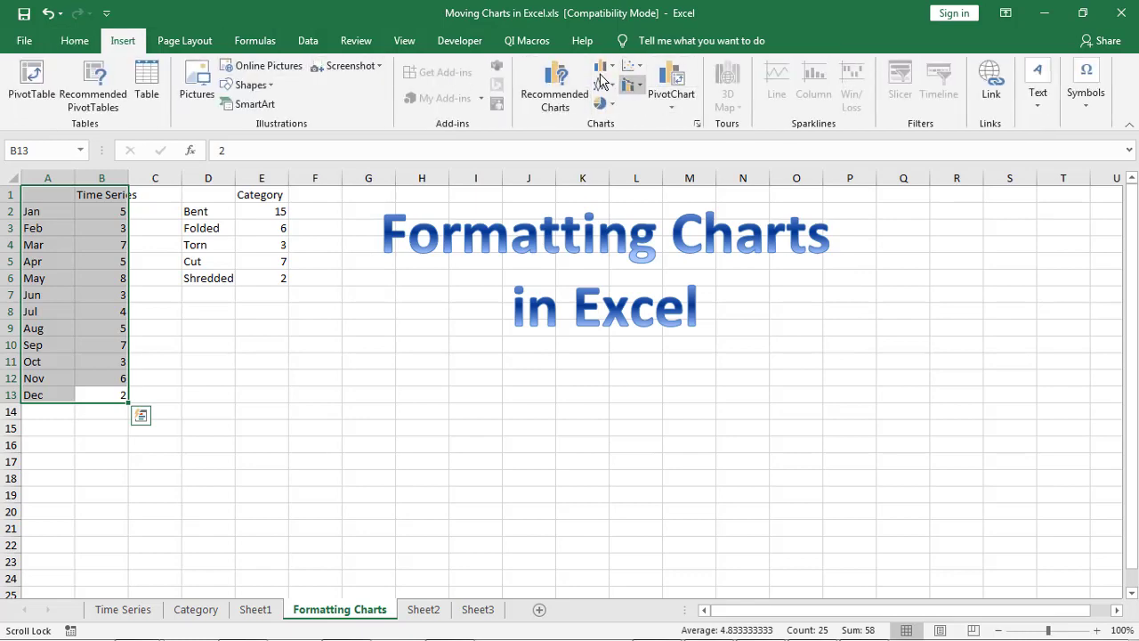
click(552, 86)
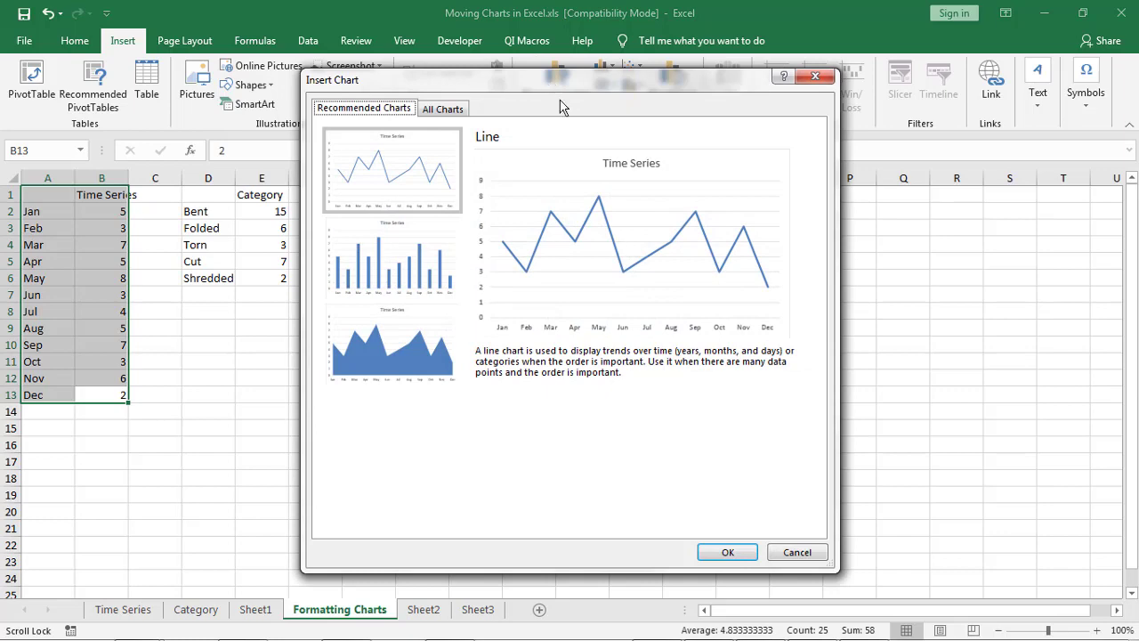
click(727, 553)
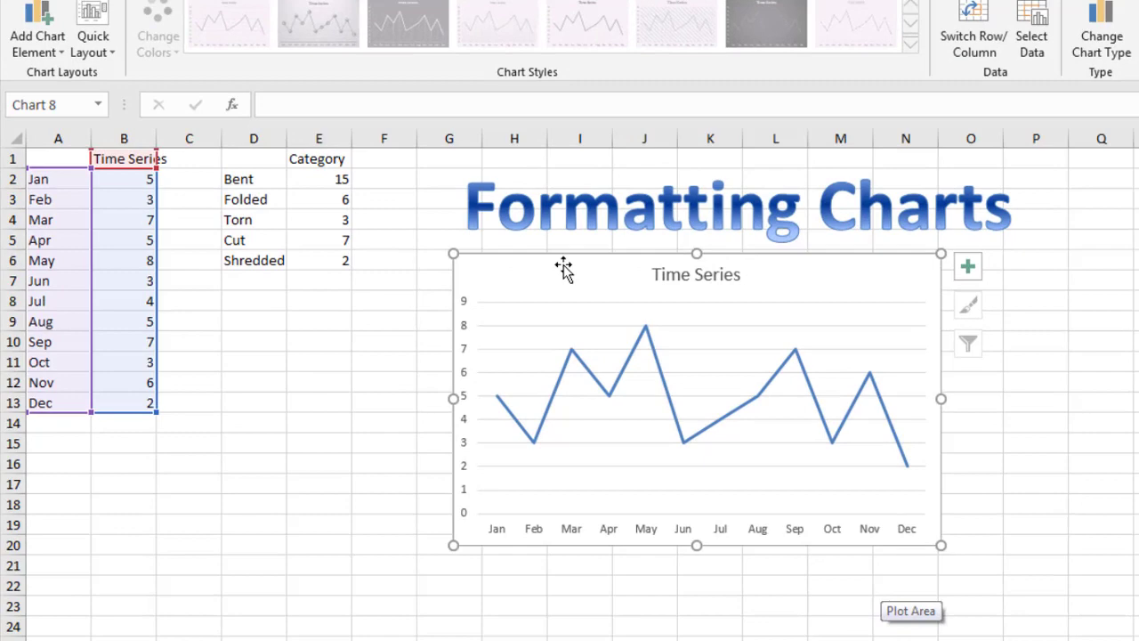
drag(457, 286, 103, 295)
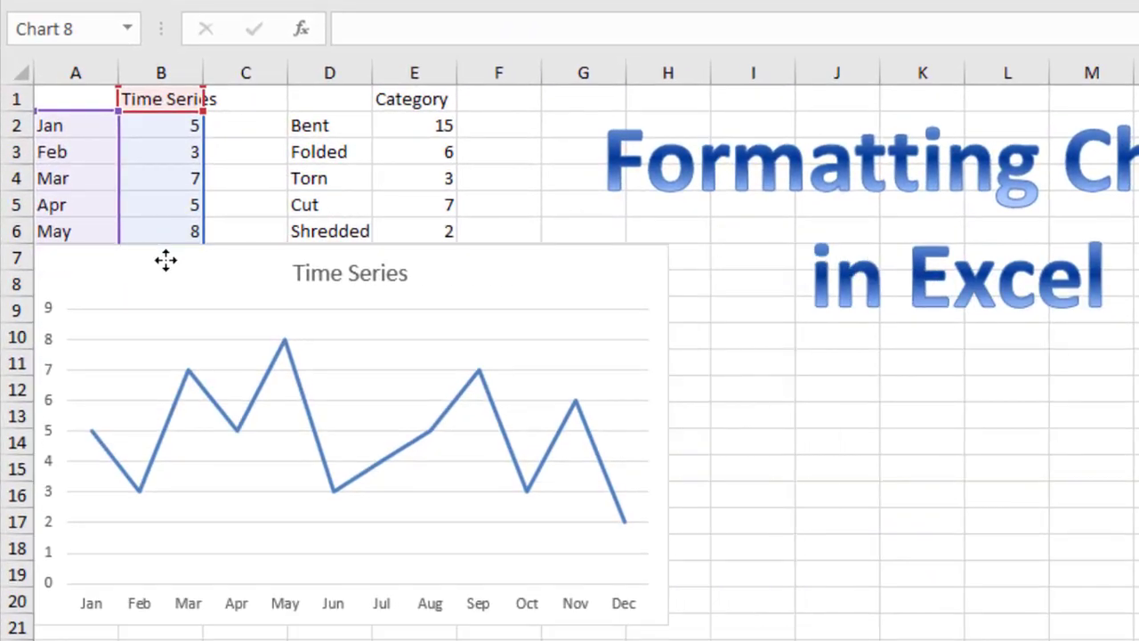
drag(165, 259, 166, 259)
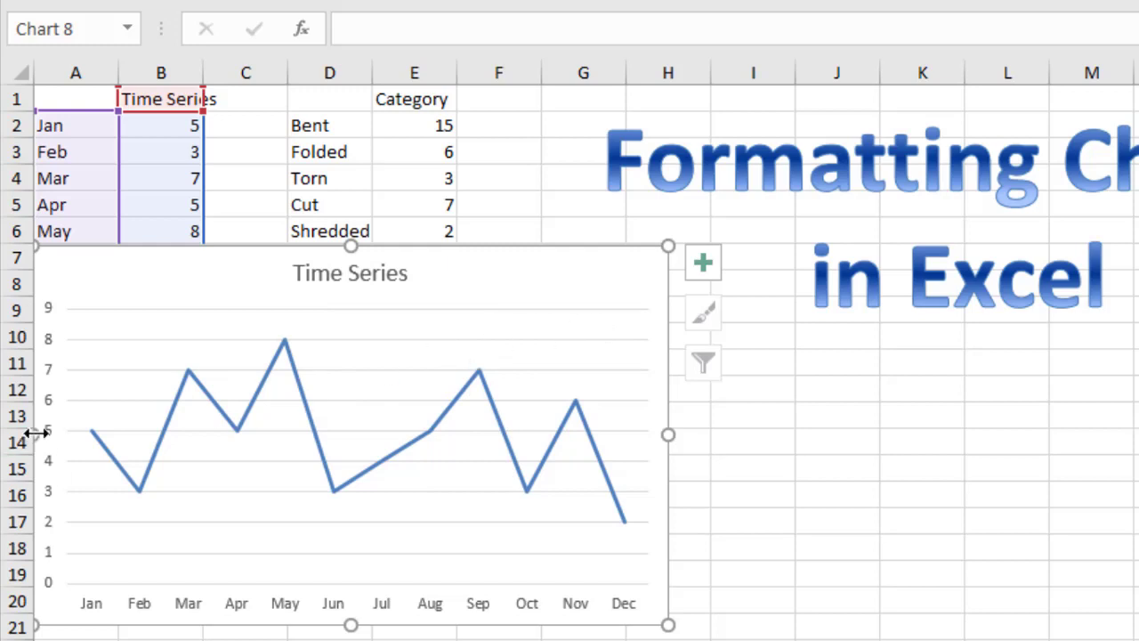
- Give the Time Series chart axis titles and remove its gridlines and legend
click(703, 267)
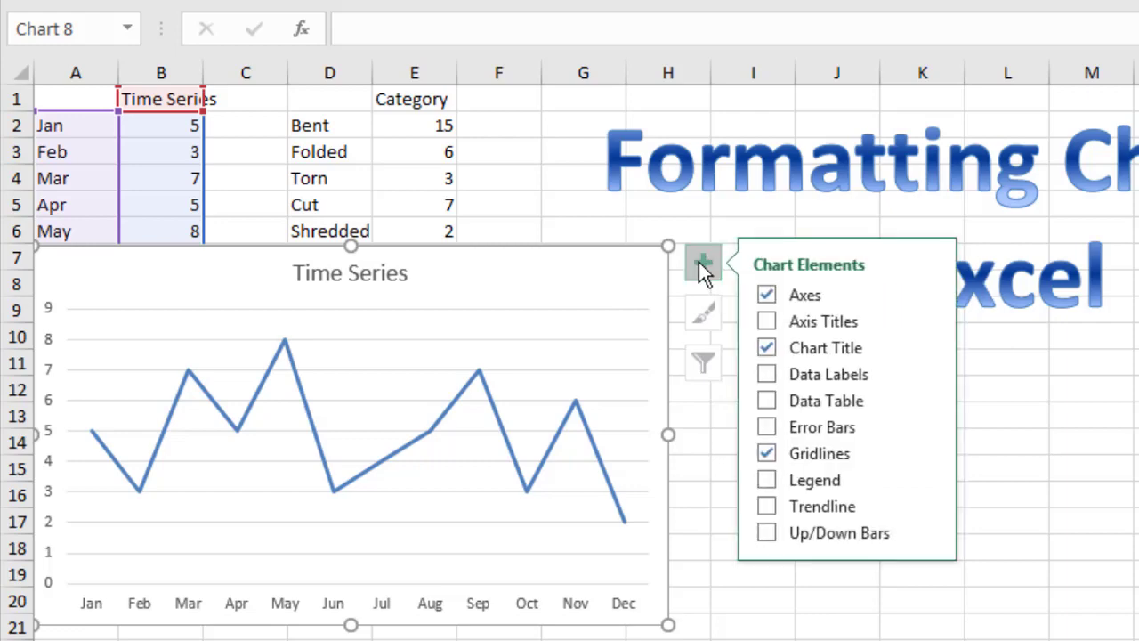
click(766, 321)
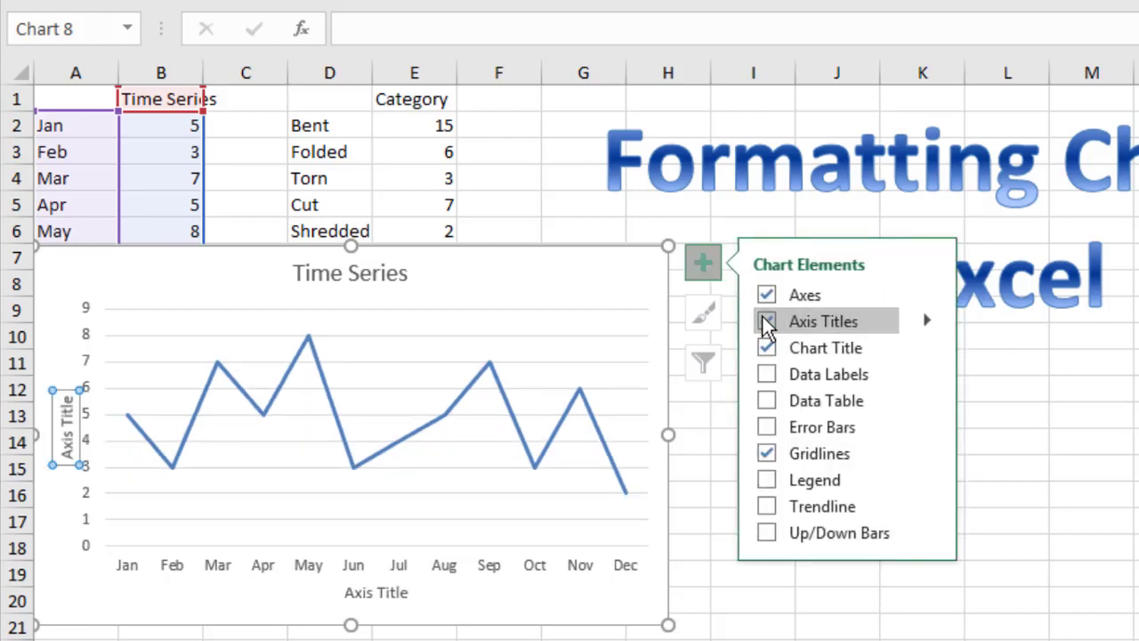
click(767, 453)
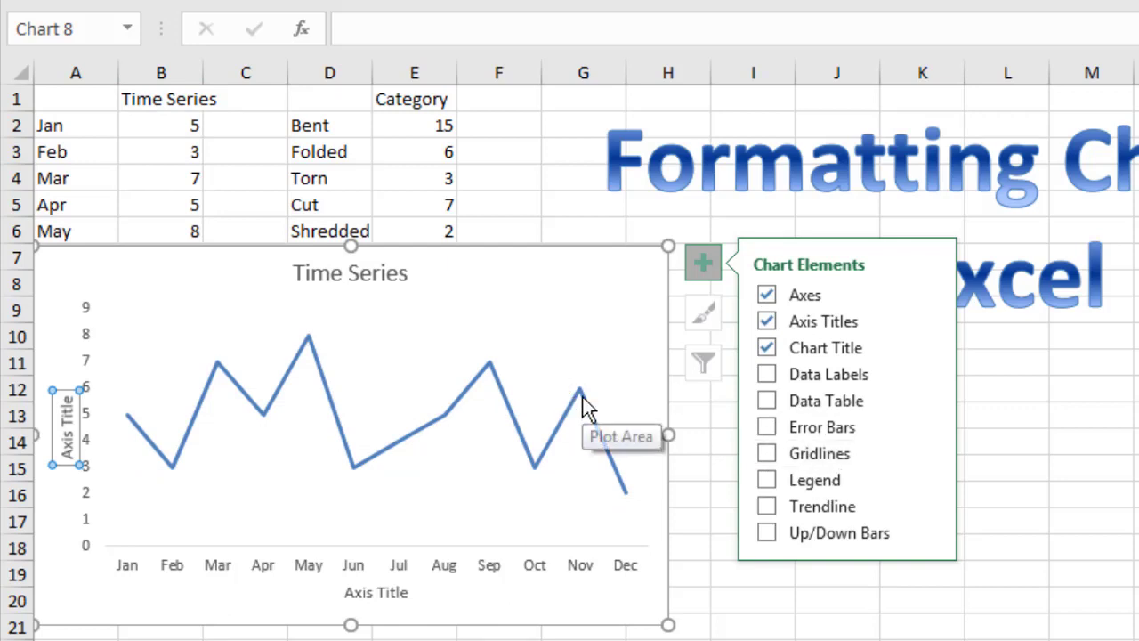
mouse_move(596, 412)
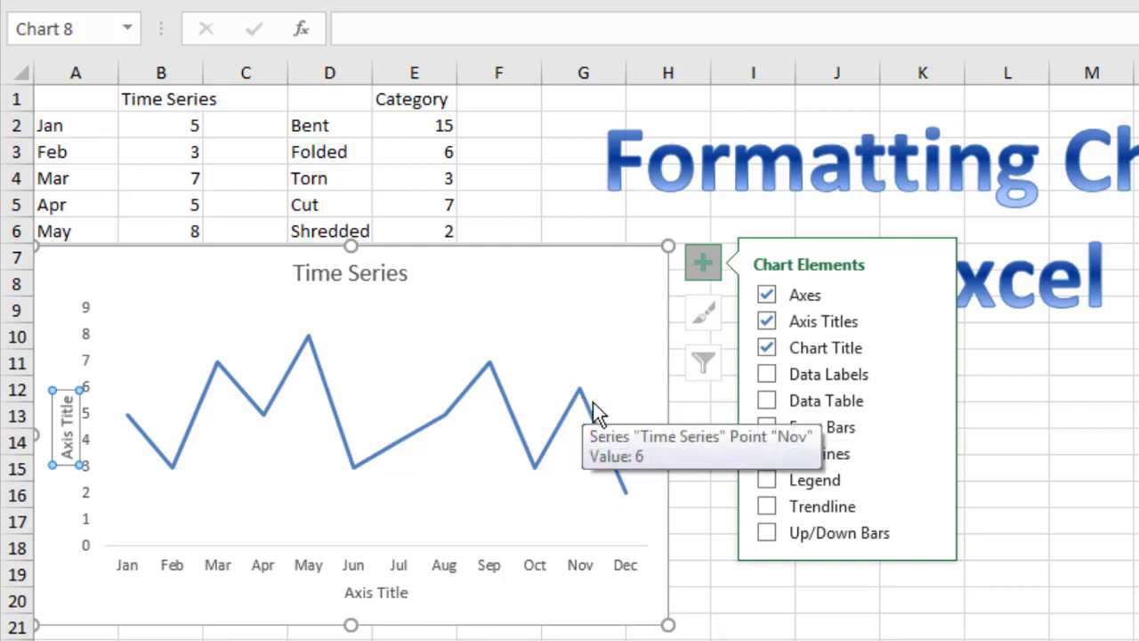
click(767, 481)
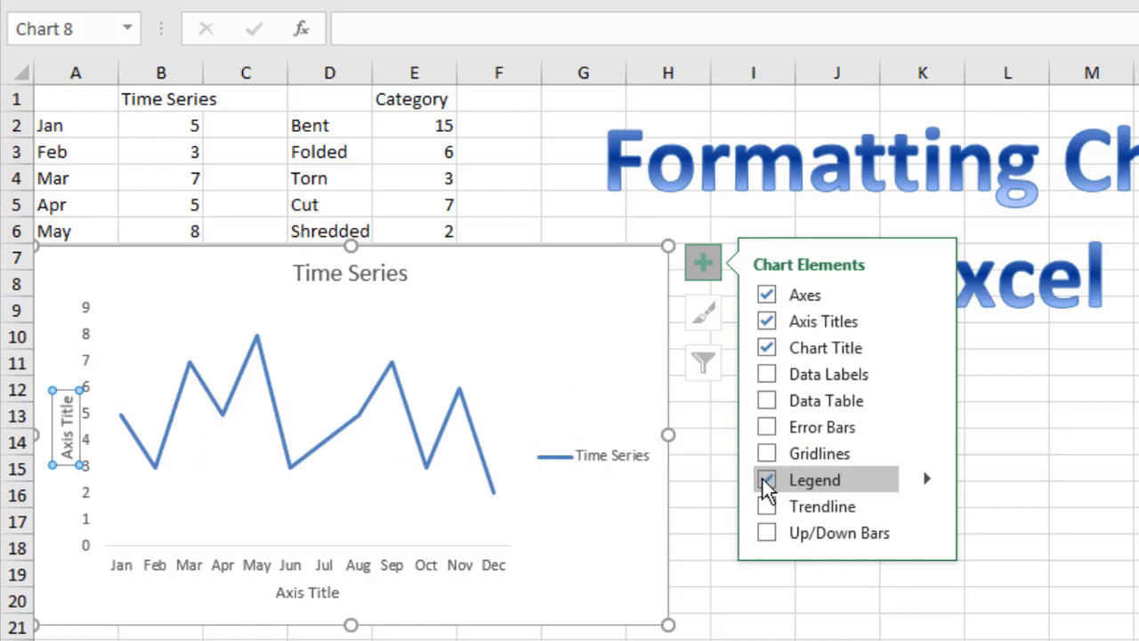
click(764, 486)
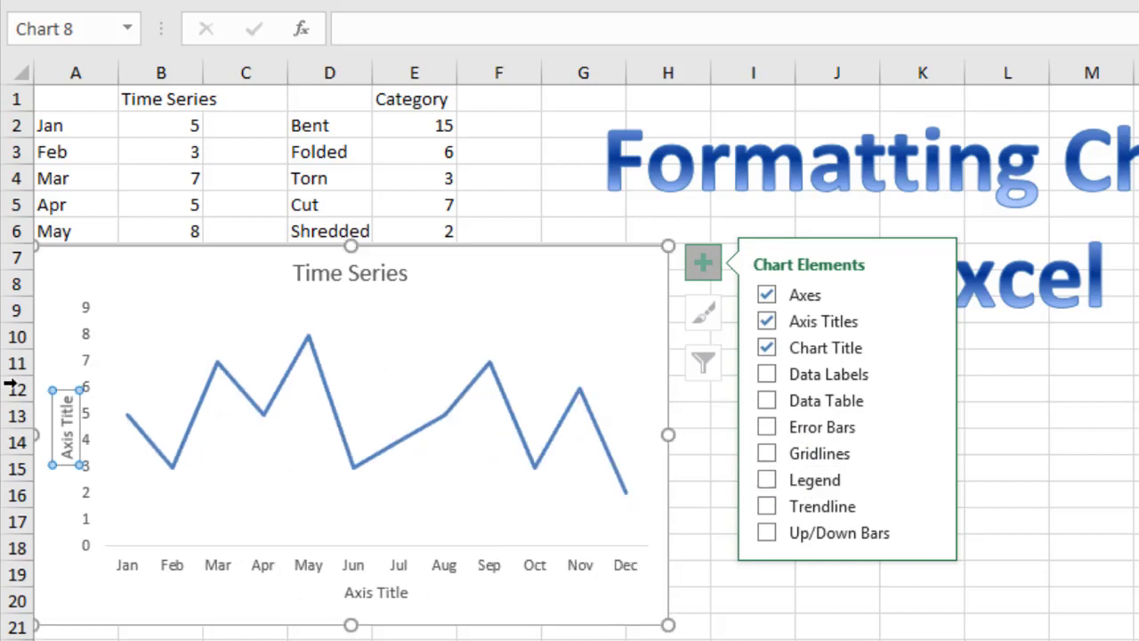
- Title the line chart's horizontal axis '2022'
click(62, 435)
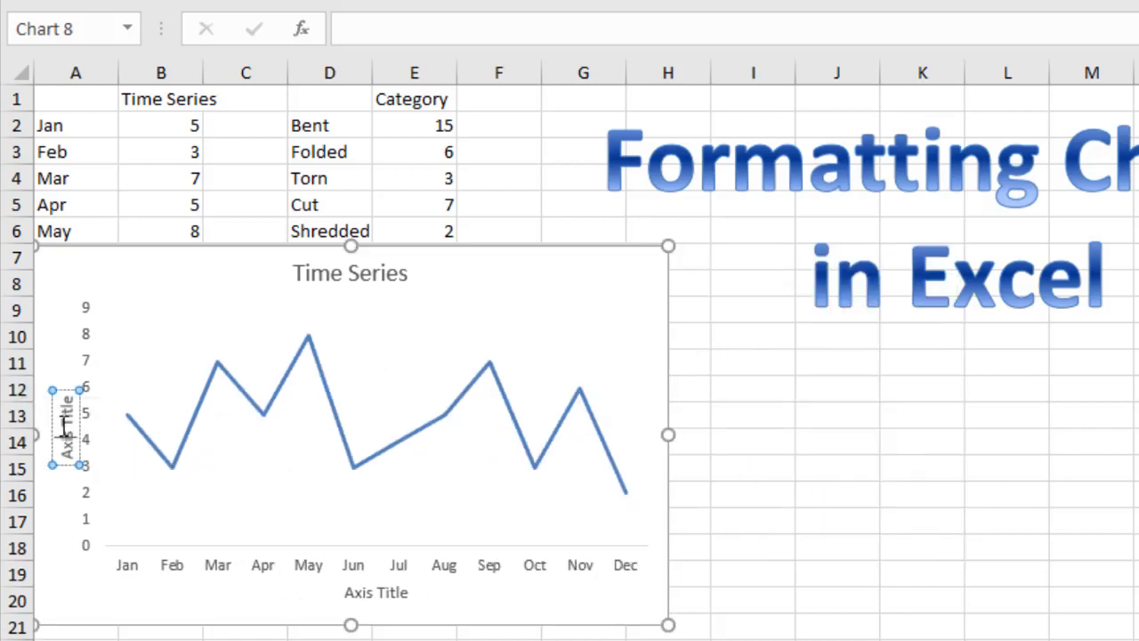
click(373, 605)
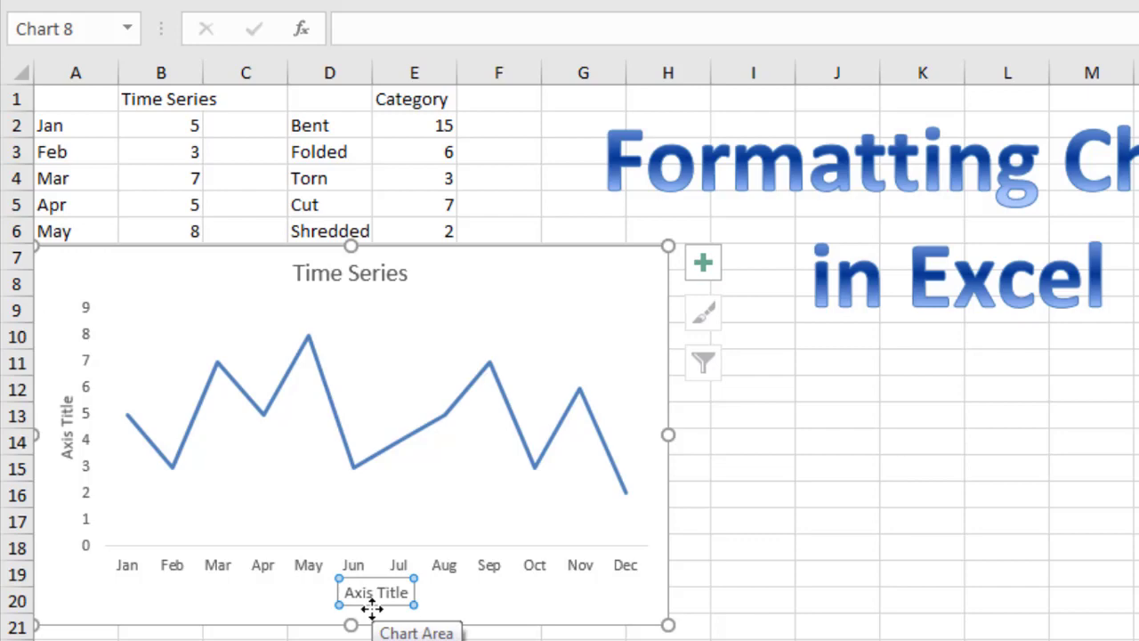
text(2022)
key(Return)
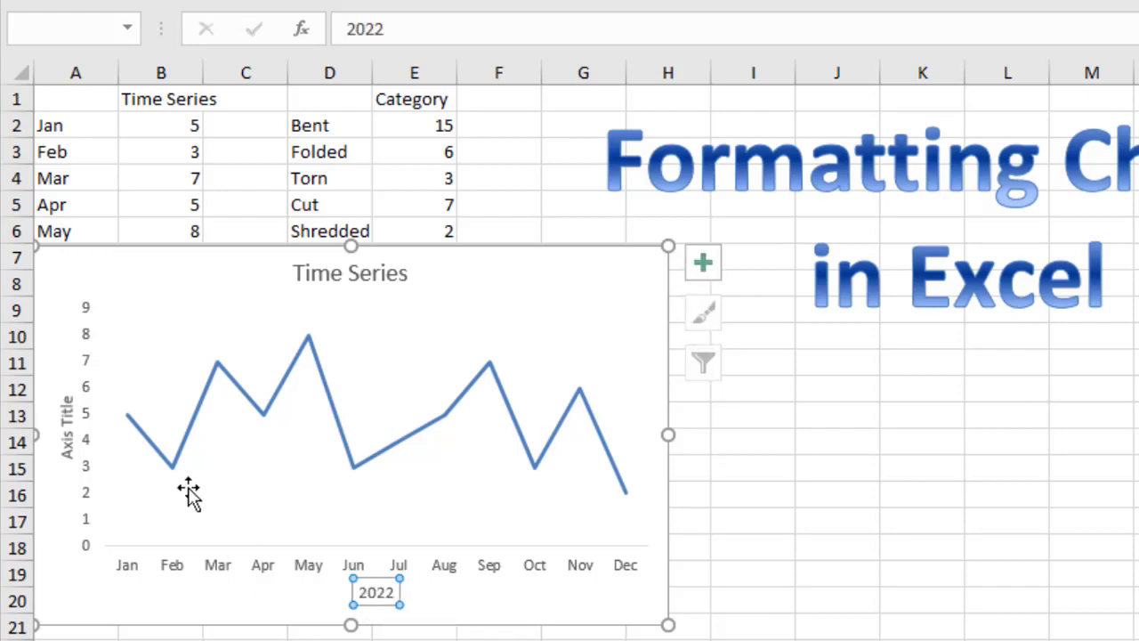
- Title the line chart's vertical axis 'Number of Mistakes'
click(64, 436)
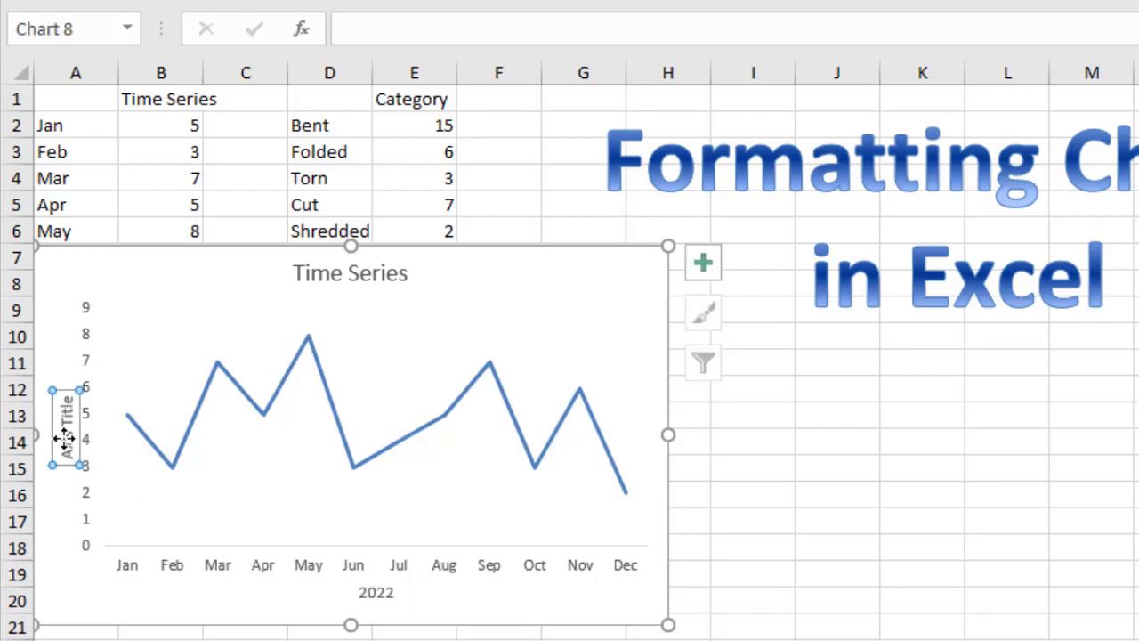
text(Num)
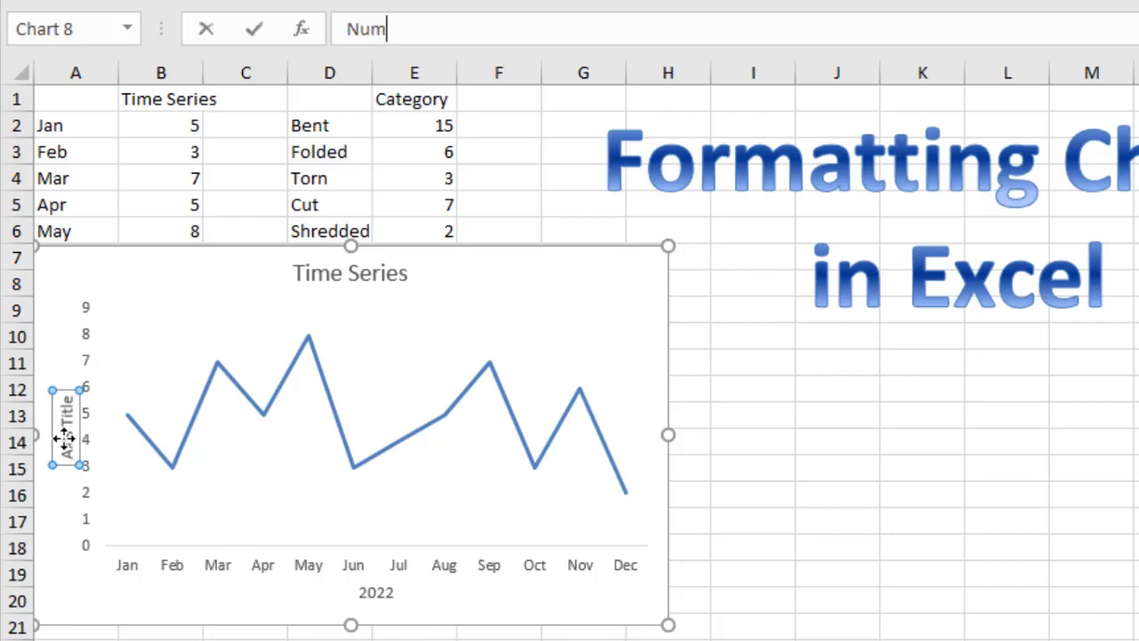
text(ber of Mistakes)
key(Return)
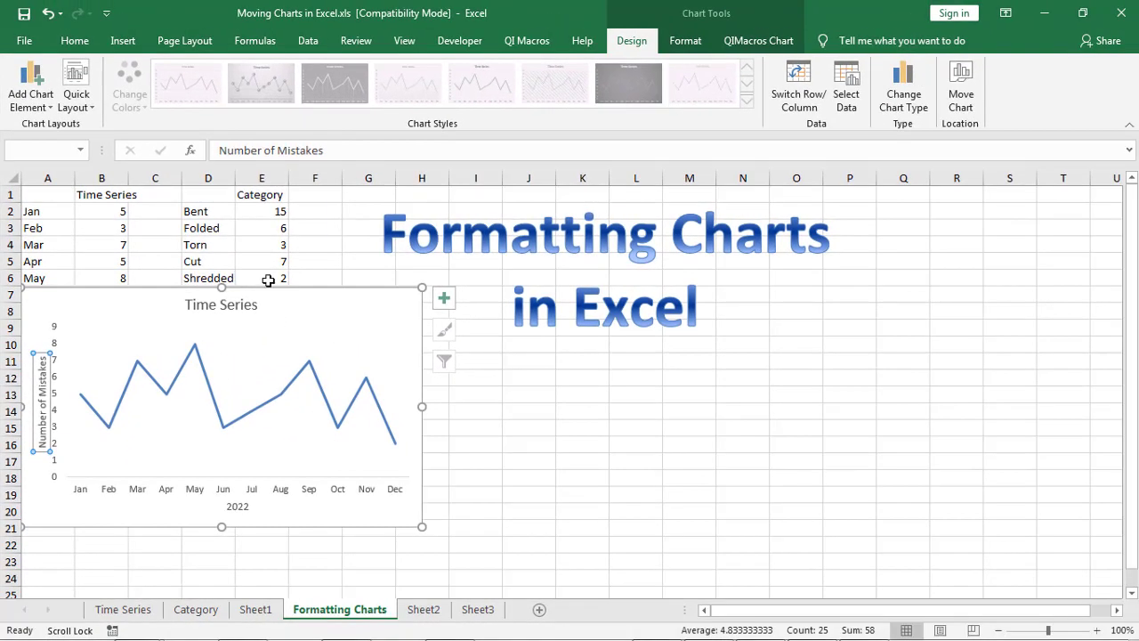
- Insert a clustered column chart of the Category counts in D1:E6, Bent through Shredded
click(267, 279)
drag(268, 278, 214, 189)
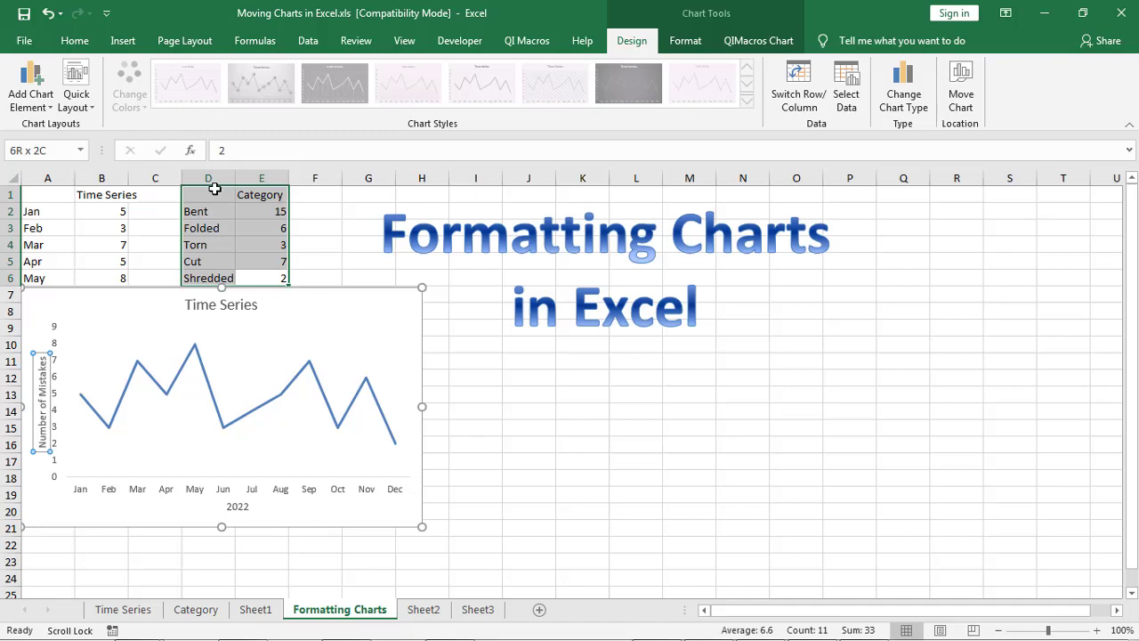
click(122, 41)
click(552, 86)
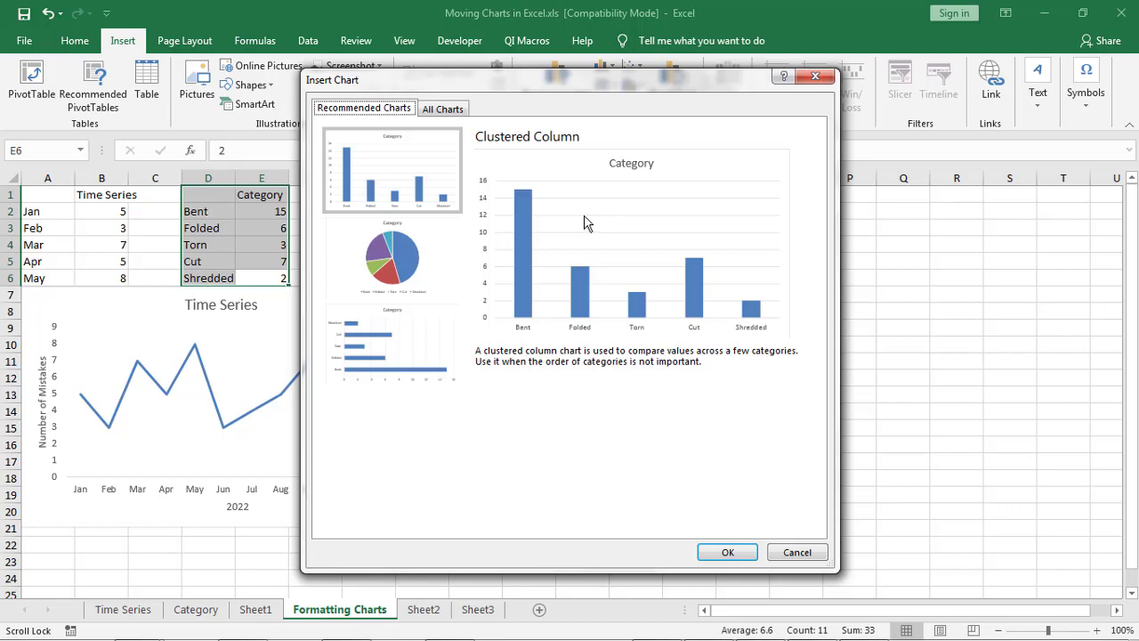
click(725, 553)
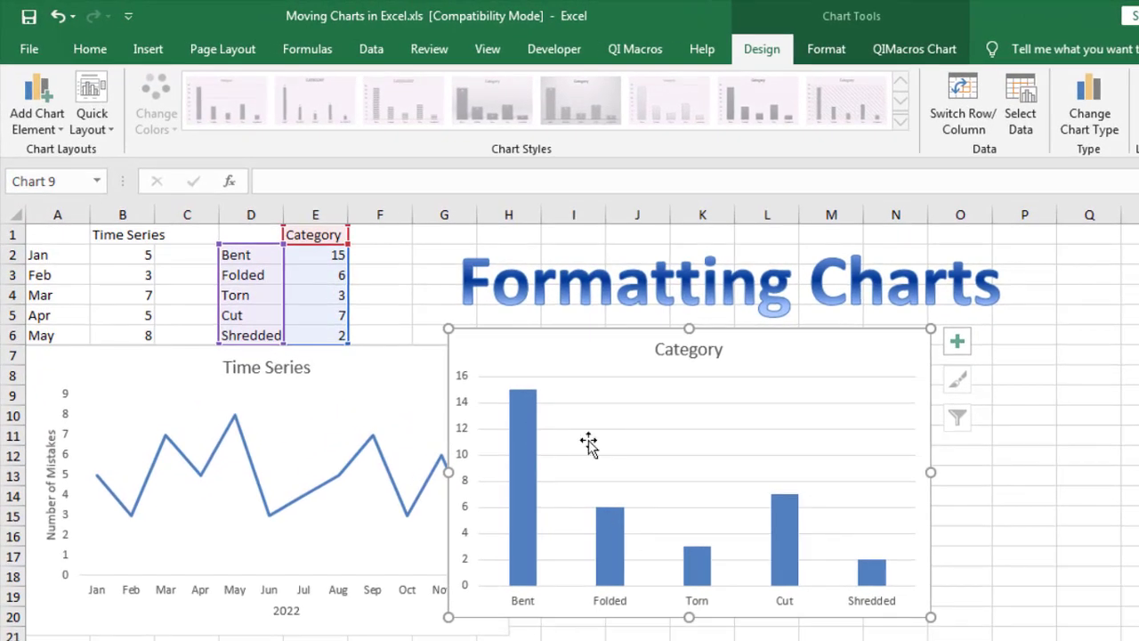
- Give the Category column chart axis titles, turn off its gridlines, then deselect it
click(957, 342)
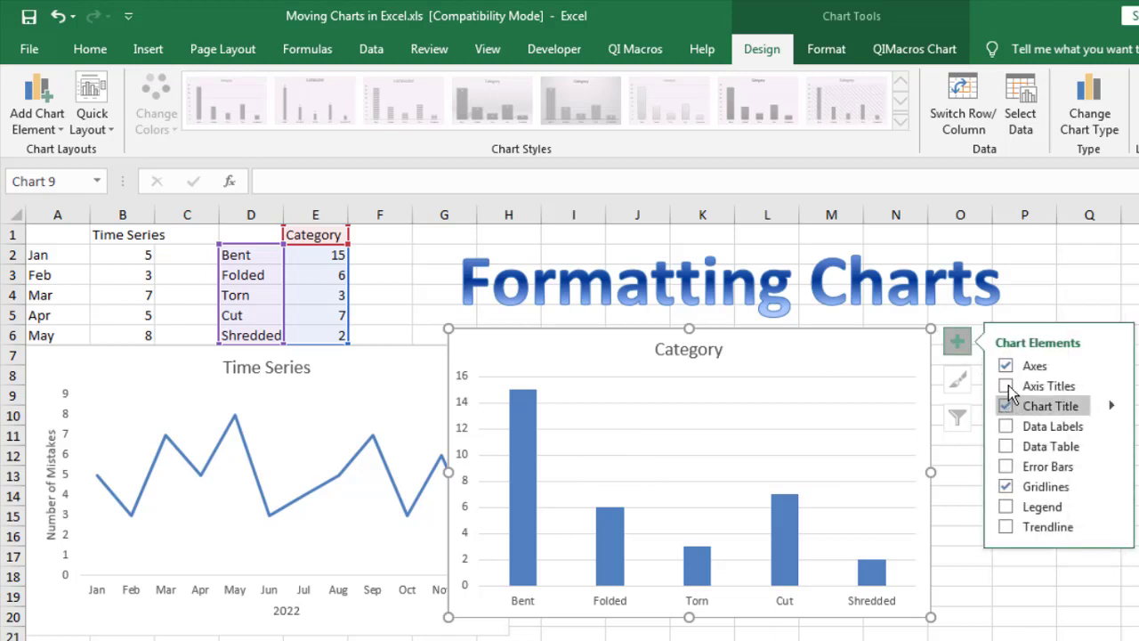
click(1006, 386)
click(1005, 486)
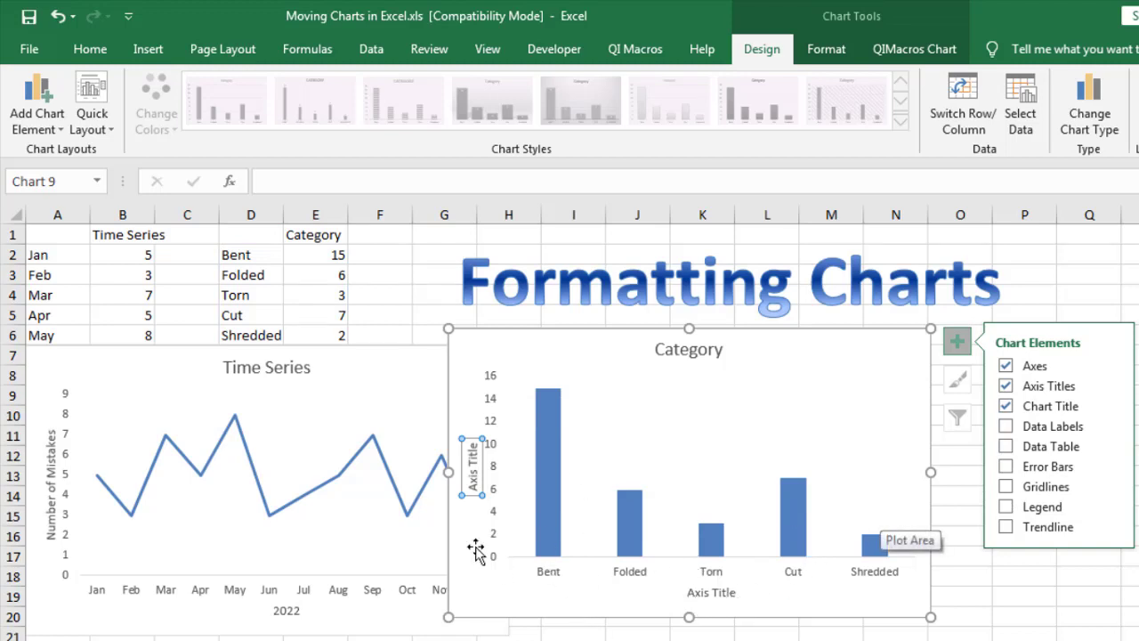
click(386, 300)
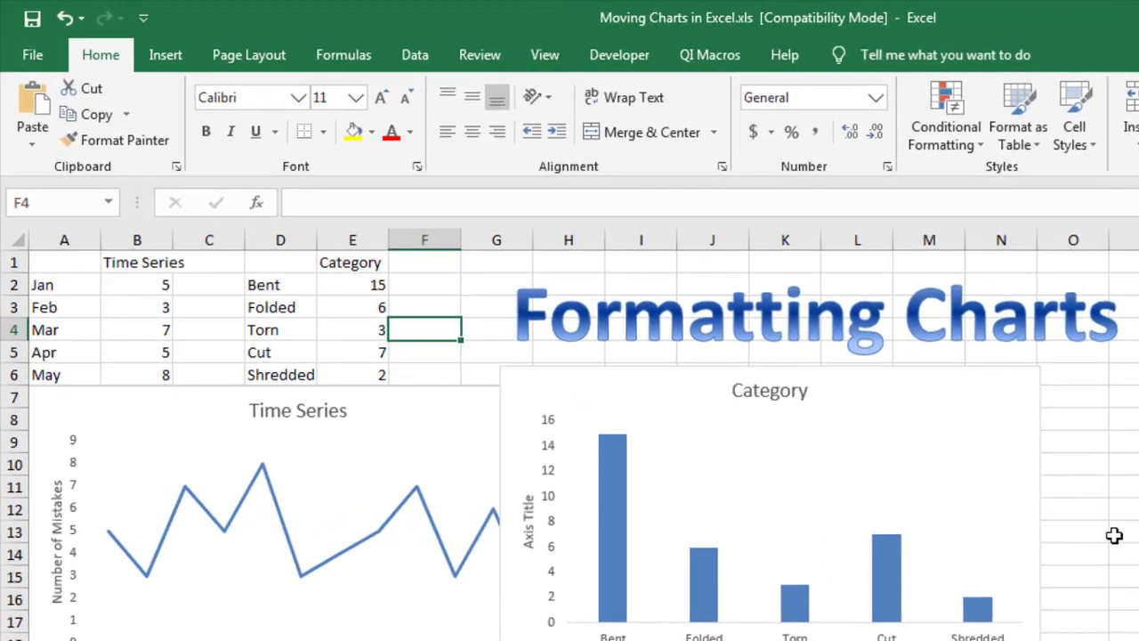
- Build a QI Macros Pareto chart of the Category data D1:E6 on a new Category Pareto sheet
drag(355, 372, 287, 246)
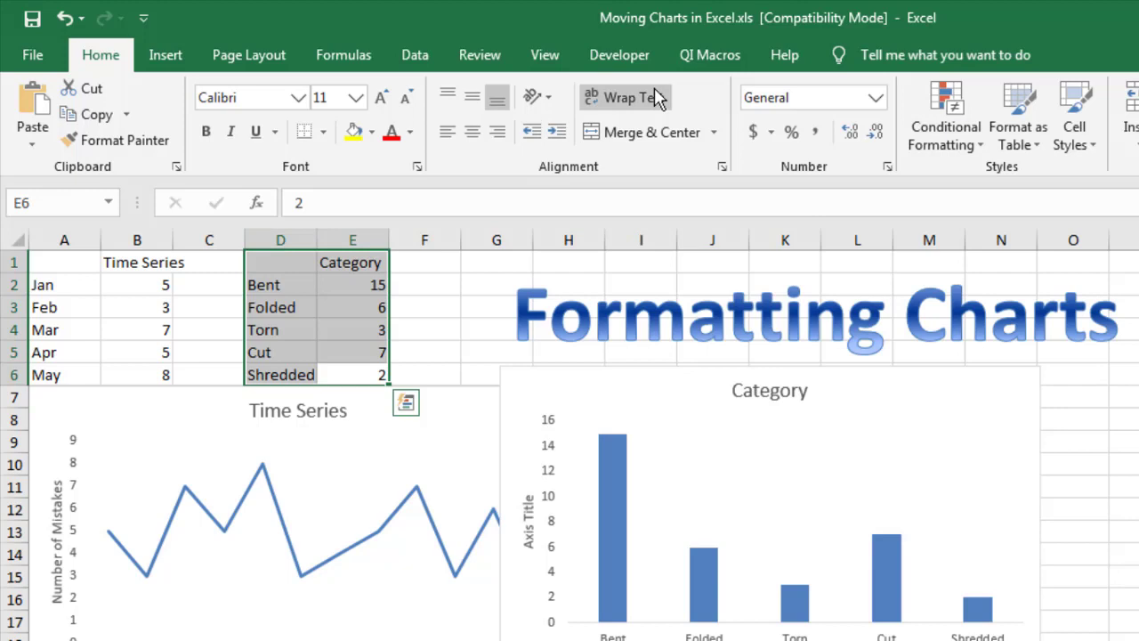
click(728, 61)
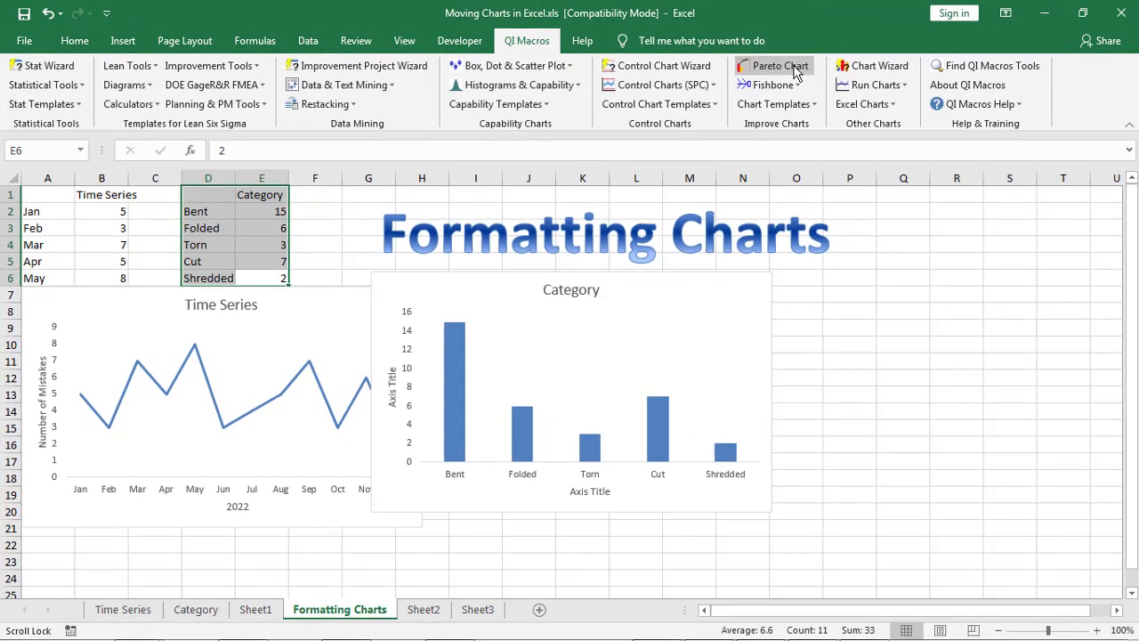
click(795, 69)
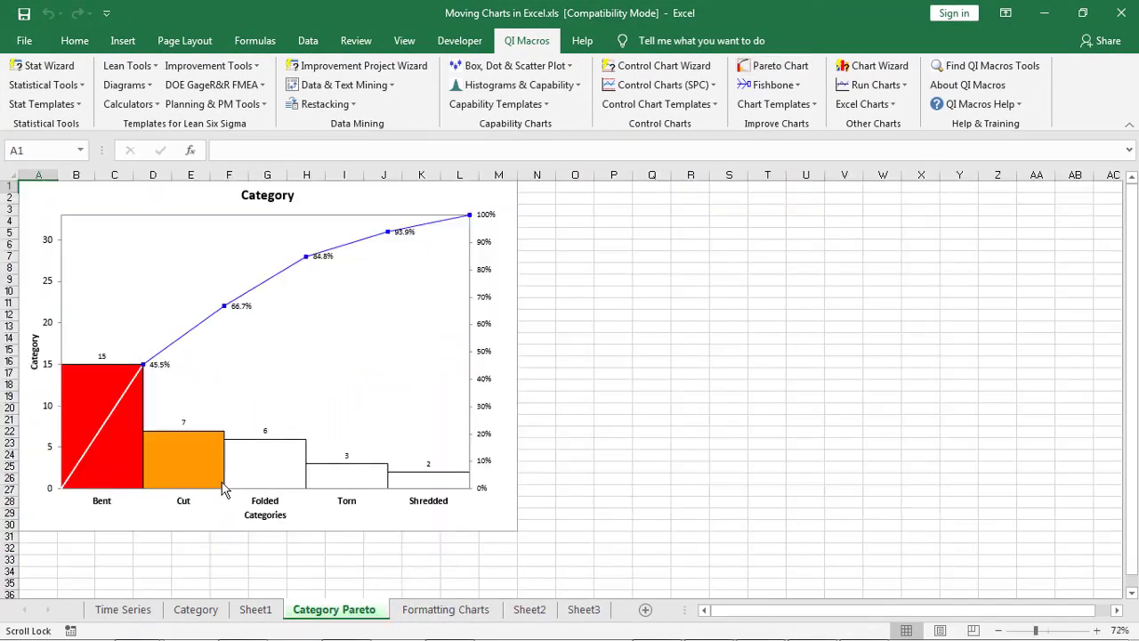
scroll(171, 584, up, 1)
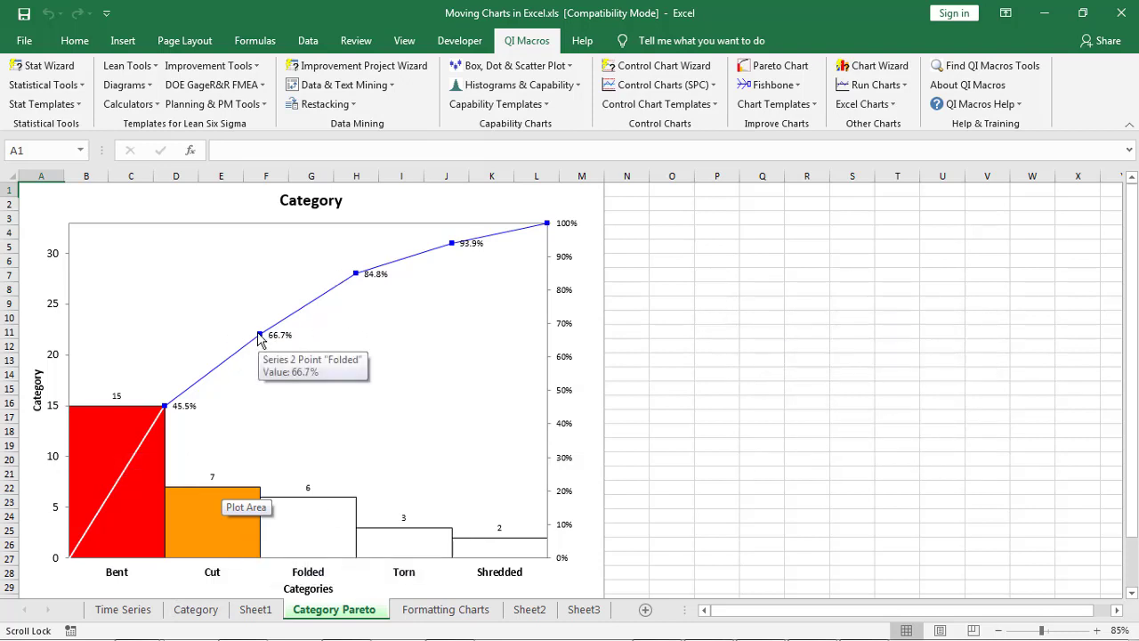
- Create a QI Macros median run chart of the monthly data A1:B13, then return to Formatting Charts
click(454, 610)
drag(43, 311, 194, 368)
drag(85, 394, 36, 196)
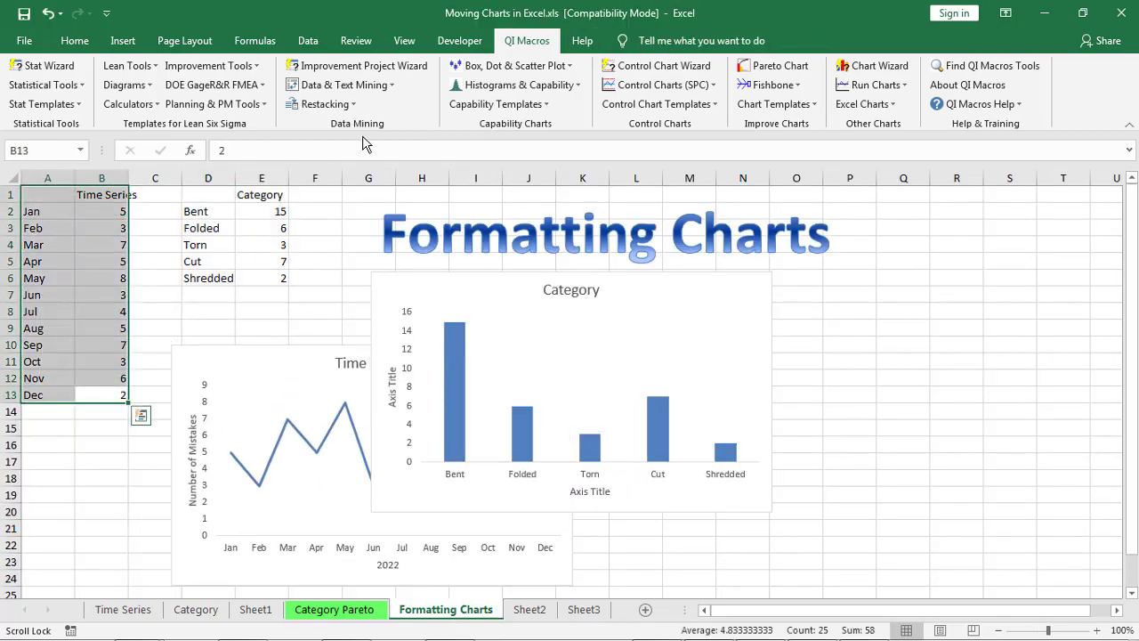
click(871, 85)
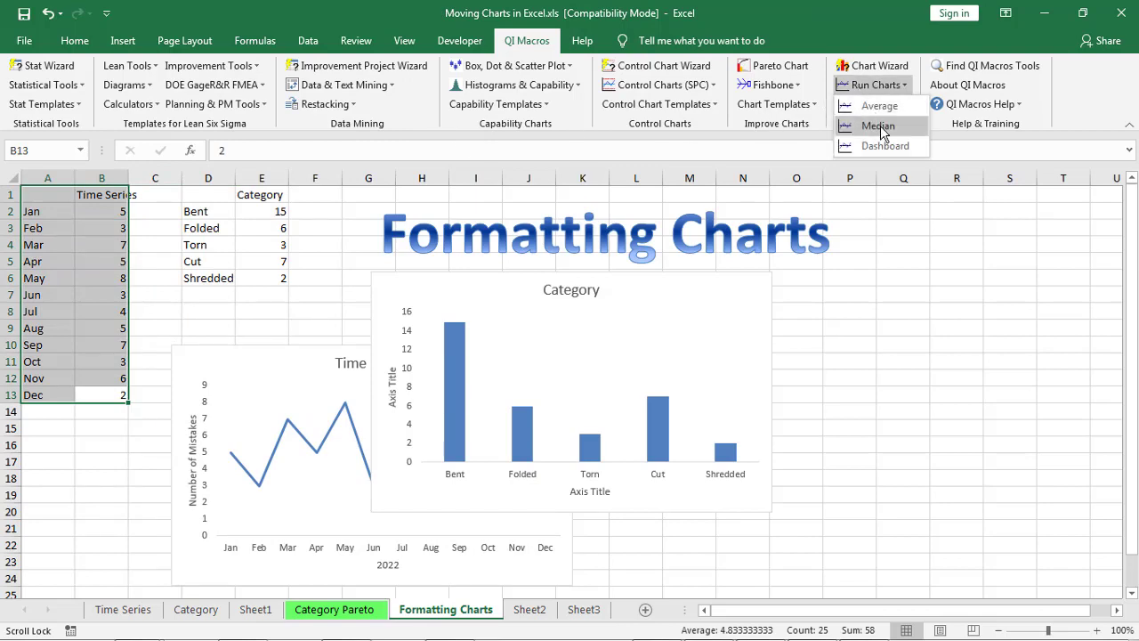
click(880, 125)
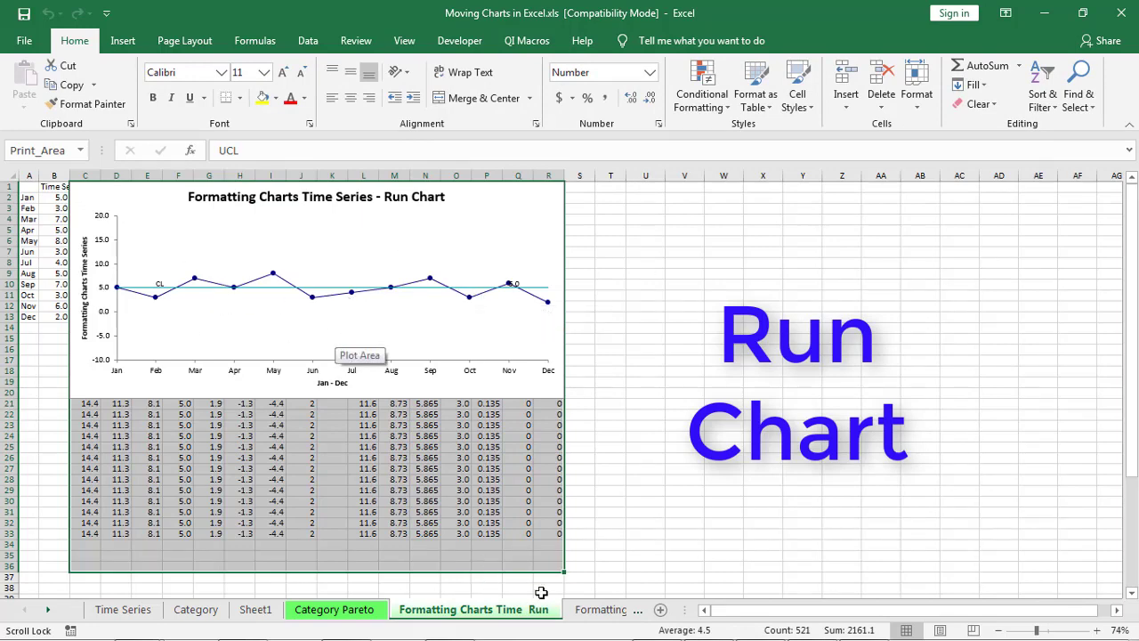
click(600, 610)
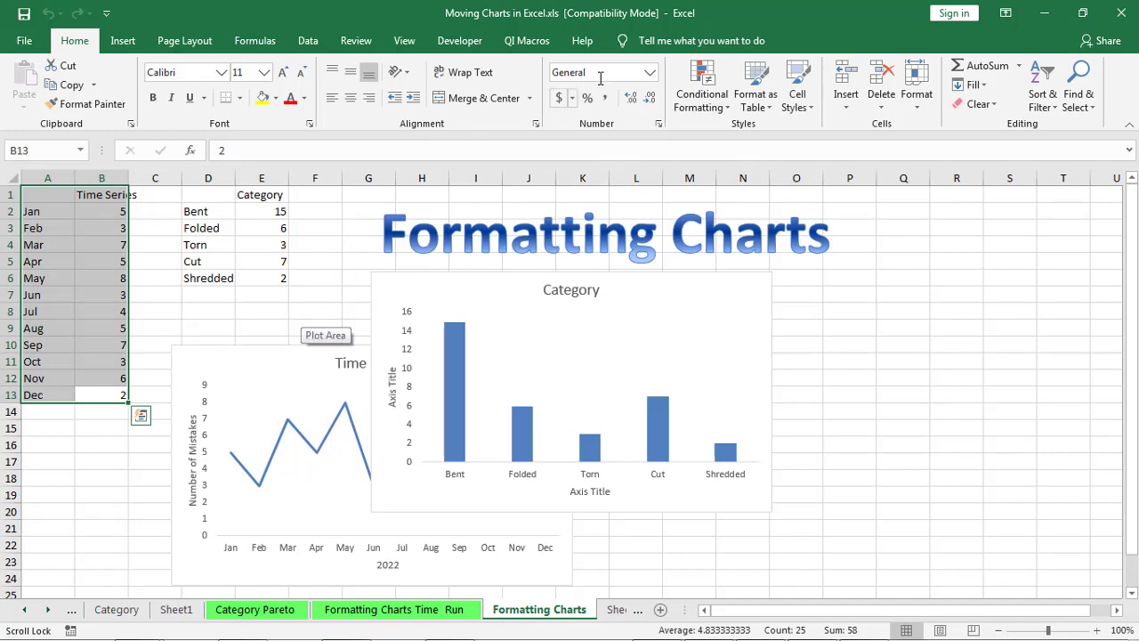
- Run the QI Macros Control Chart Wizard on A1:B13, producing a c chart with UCL 11.429 and CL 4.833
click(526, 40)
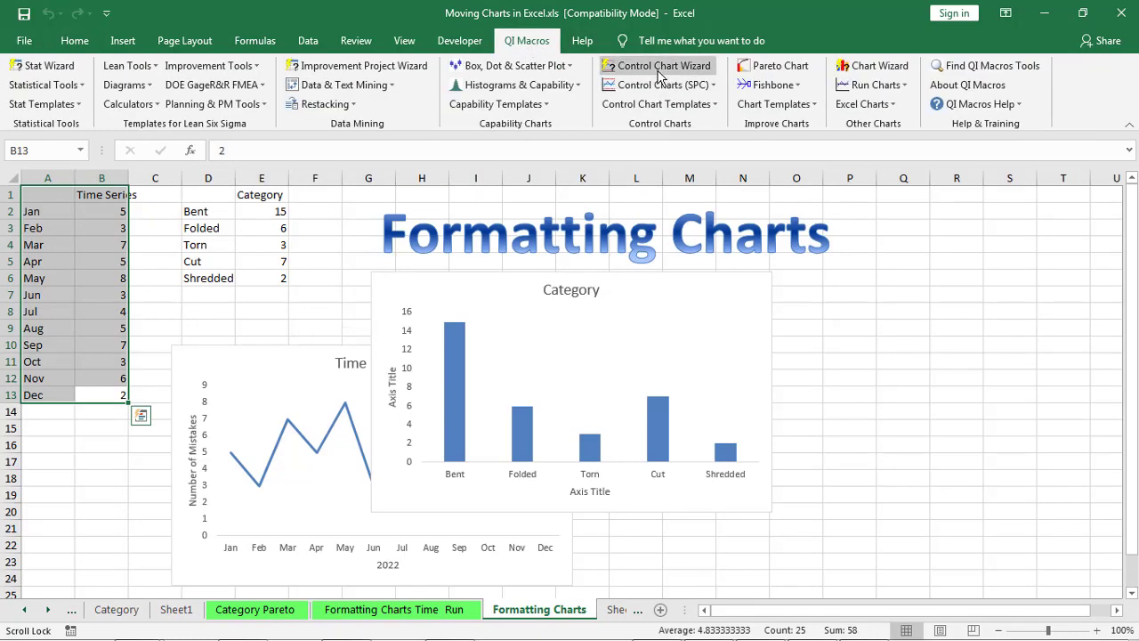
click(655, 67)
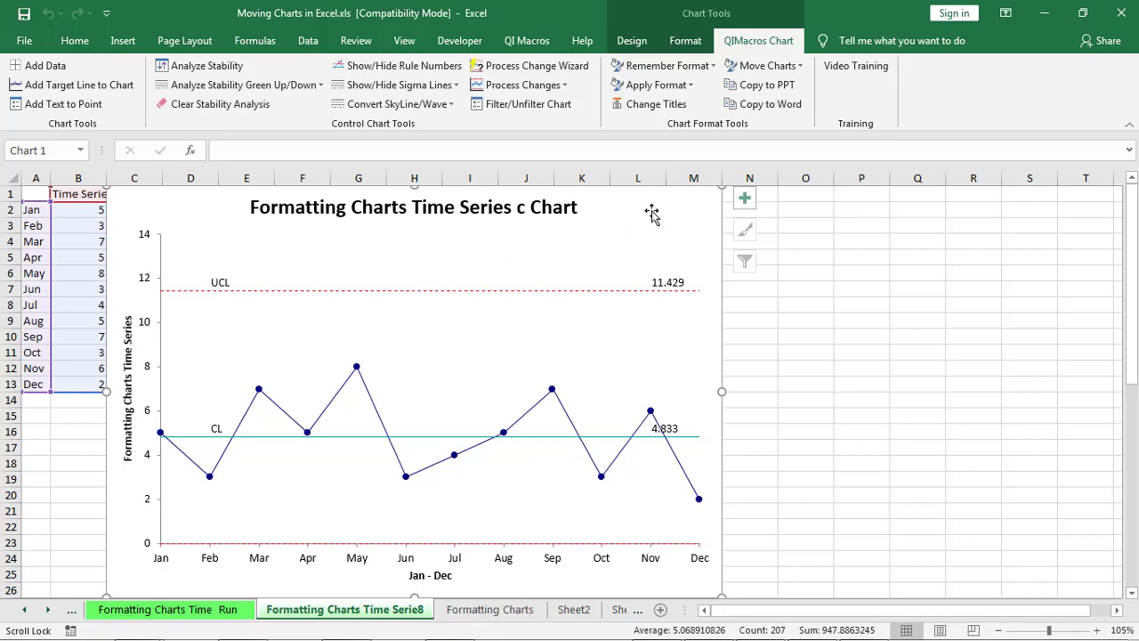
- Select the c chart's Series "Time Series" from the Format tab's Chart Elements list
click(620, 37)
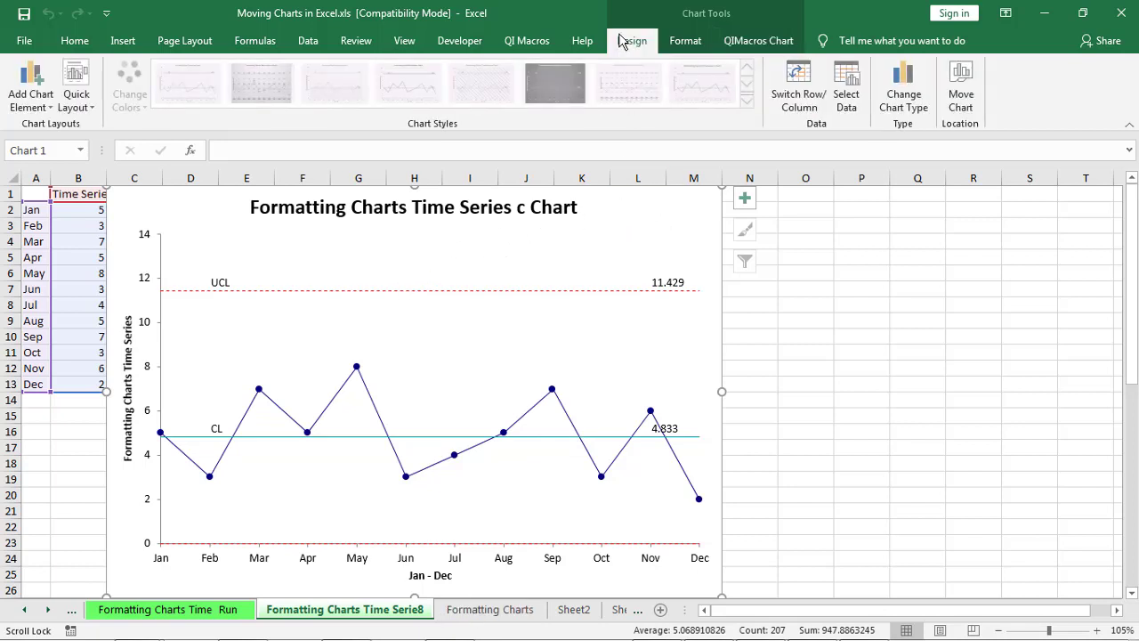
click(678, 41)
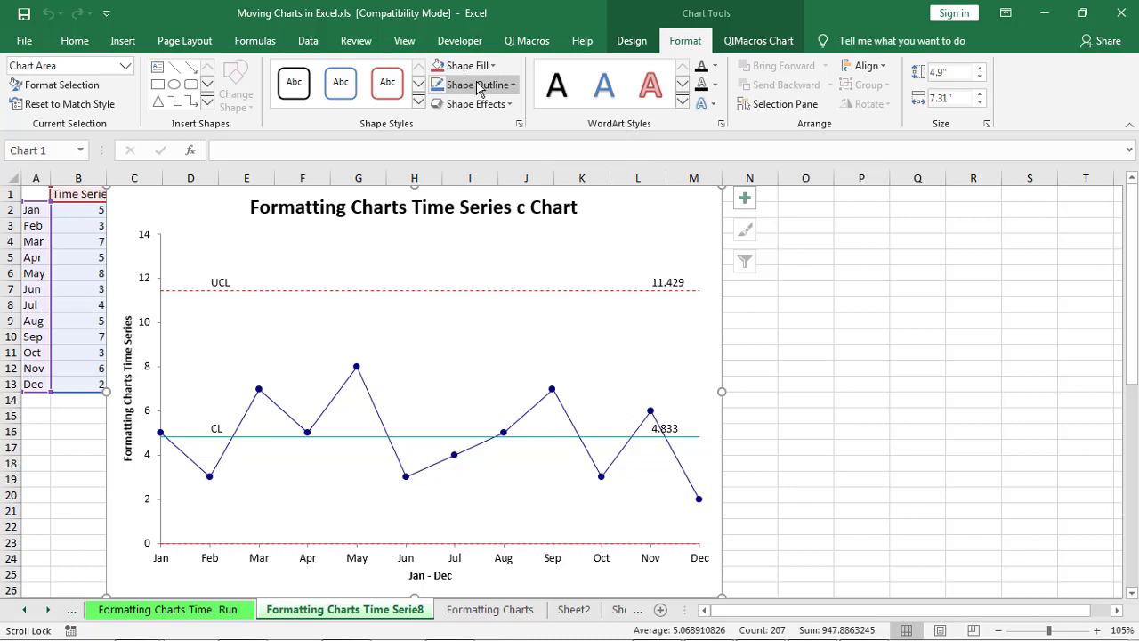
click(126, 66)
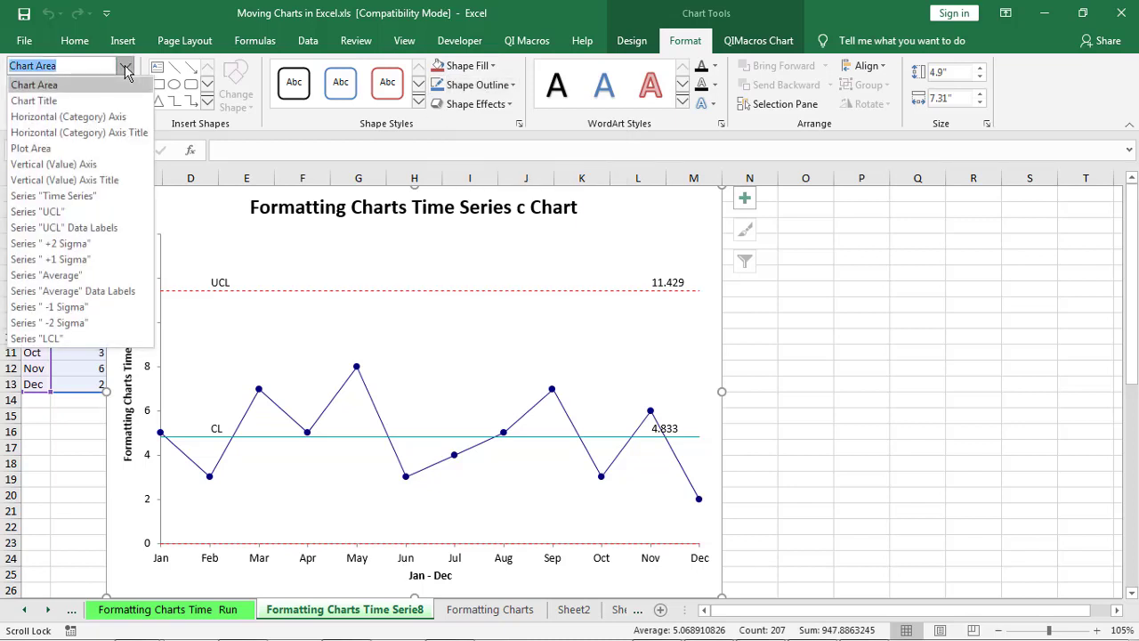
click(83, 195)
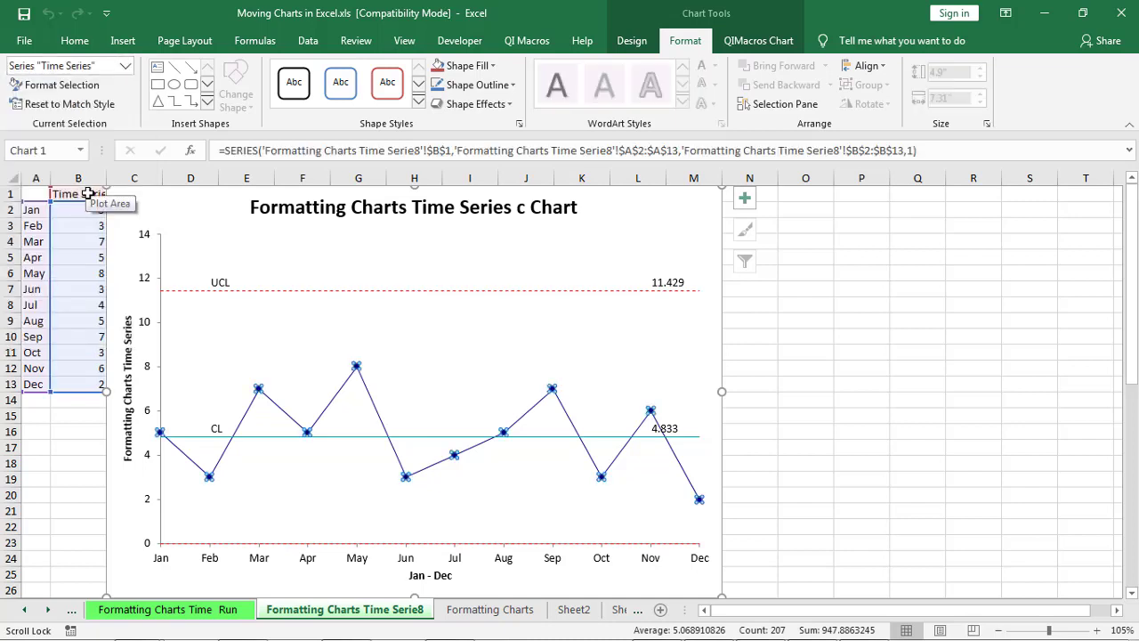
- Open the Time Series line's Fill & Line settings and its line colour choices
click(76, 89)
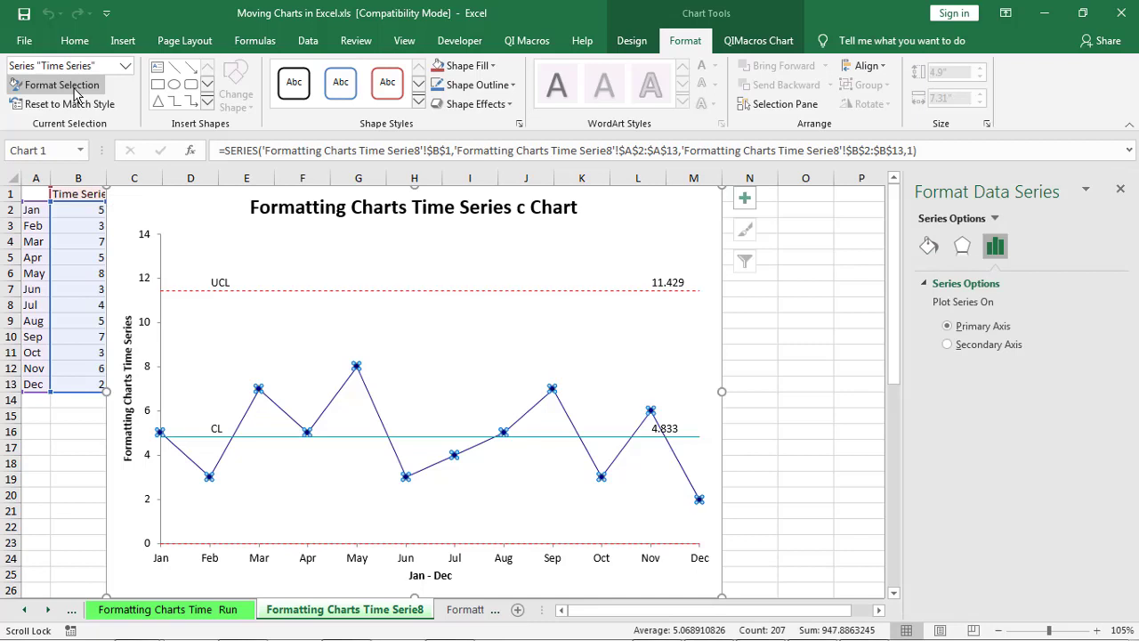
click(928, 250)
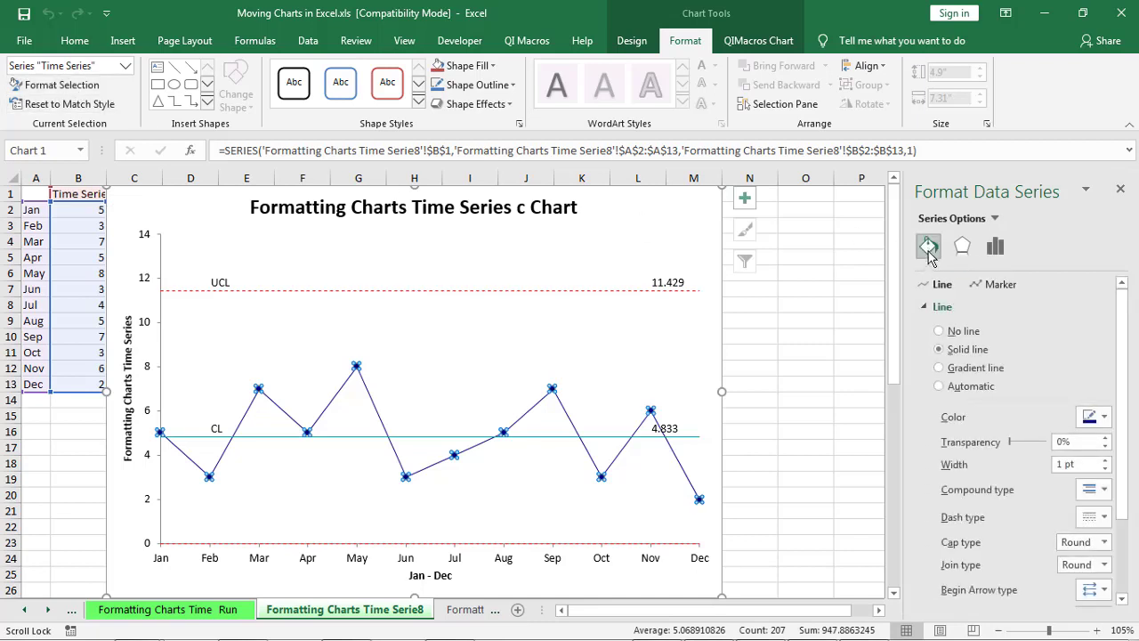
click(1104, 417)
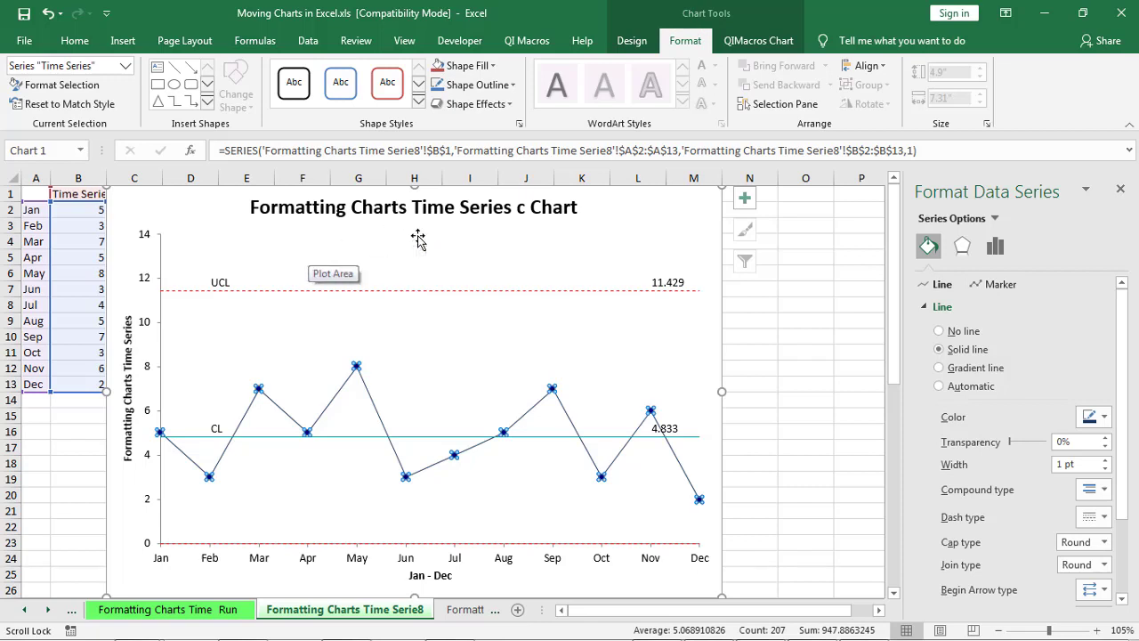
- Bring up the c chart title's Text Options with the Text Fill settings expanded
click(402, 206)
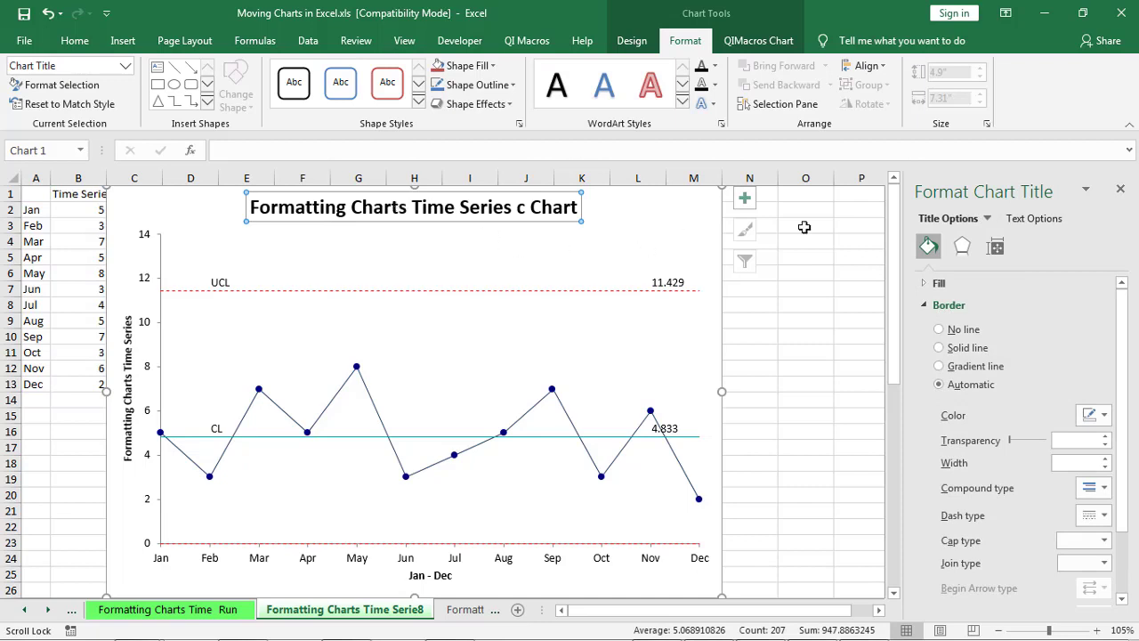
click(1024, 219)
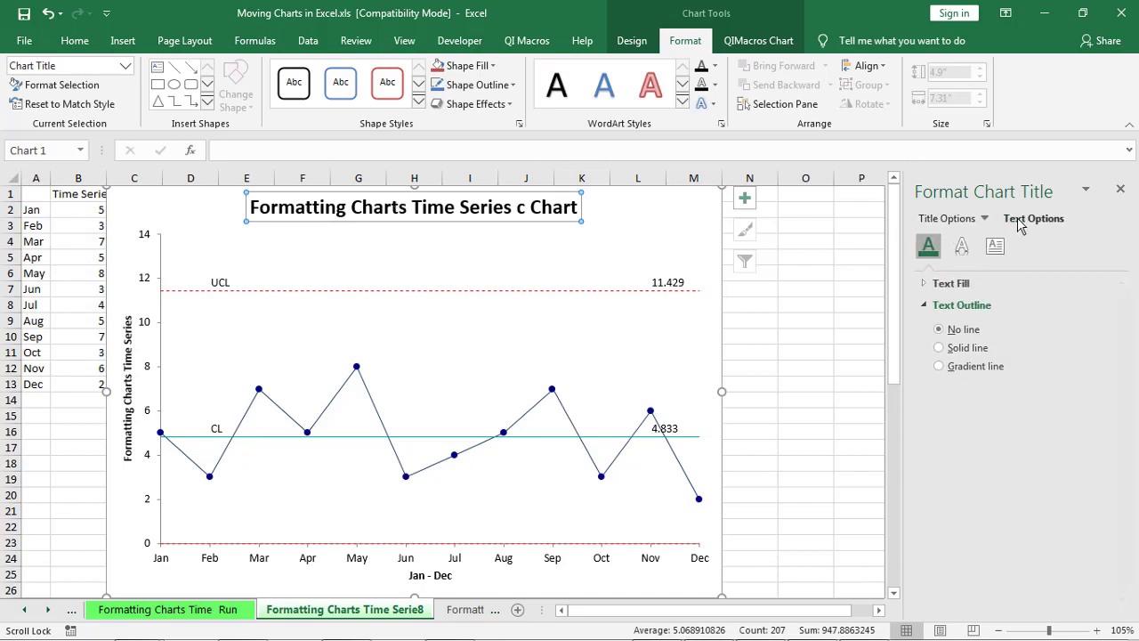
click(927, 284)
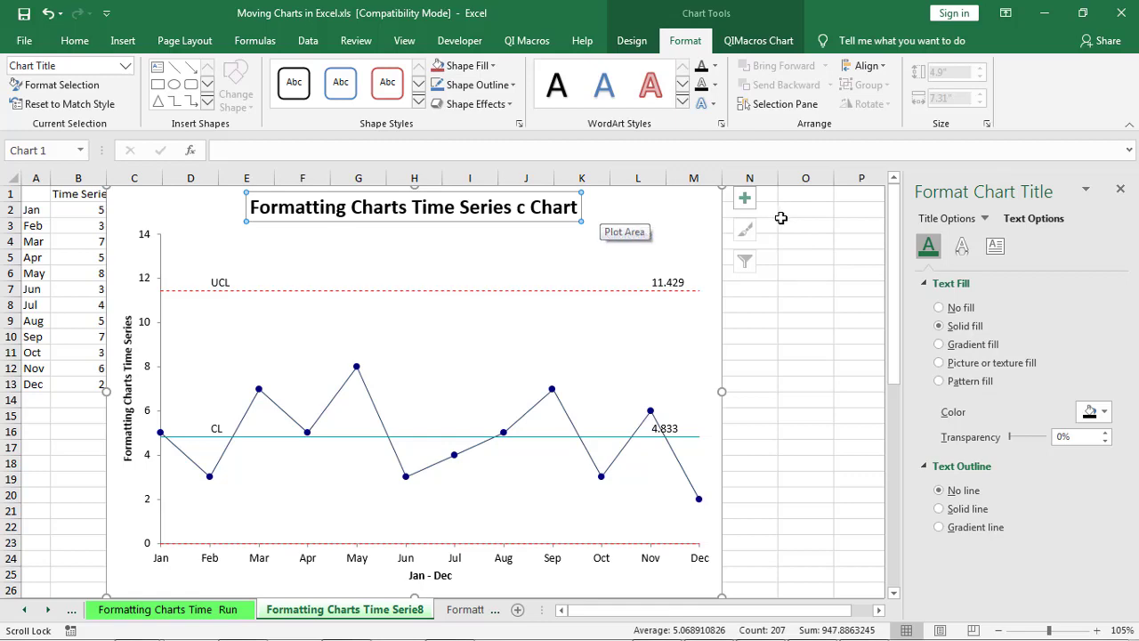
- On Formatting Charts, move the Time Series line chart up-left to sit over rows 7–21
click(460, 611)
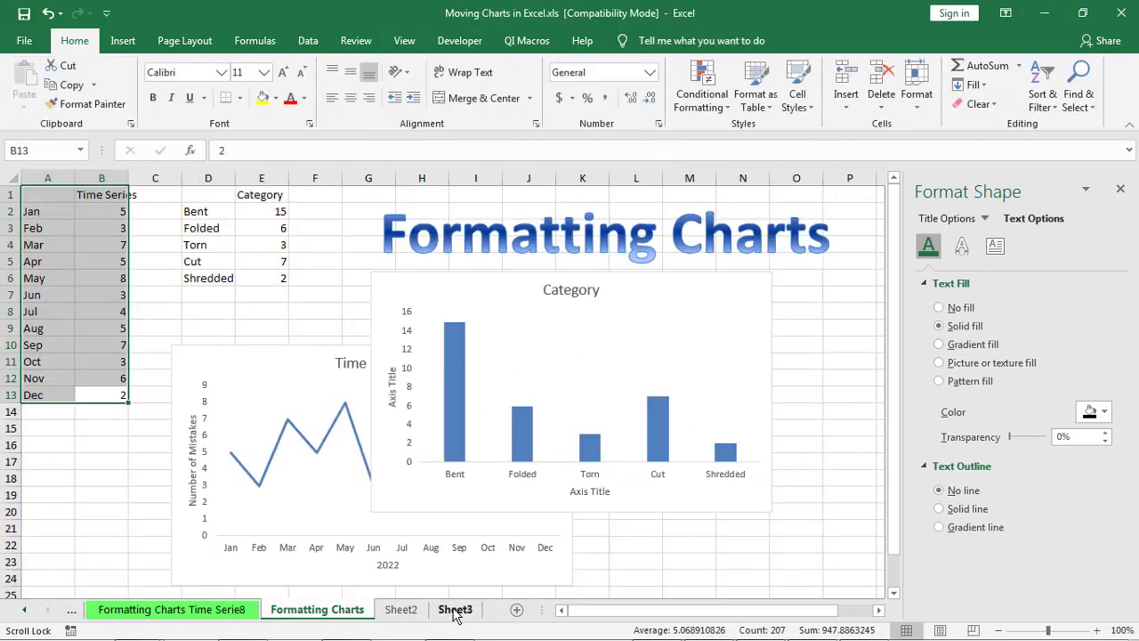
click(235, 357)
drag(111, 345, 46, 298)
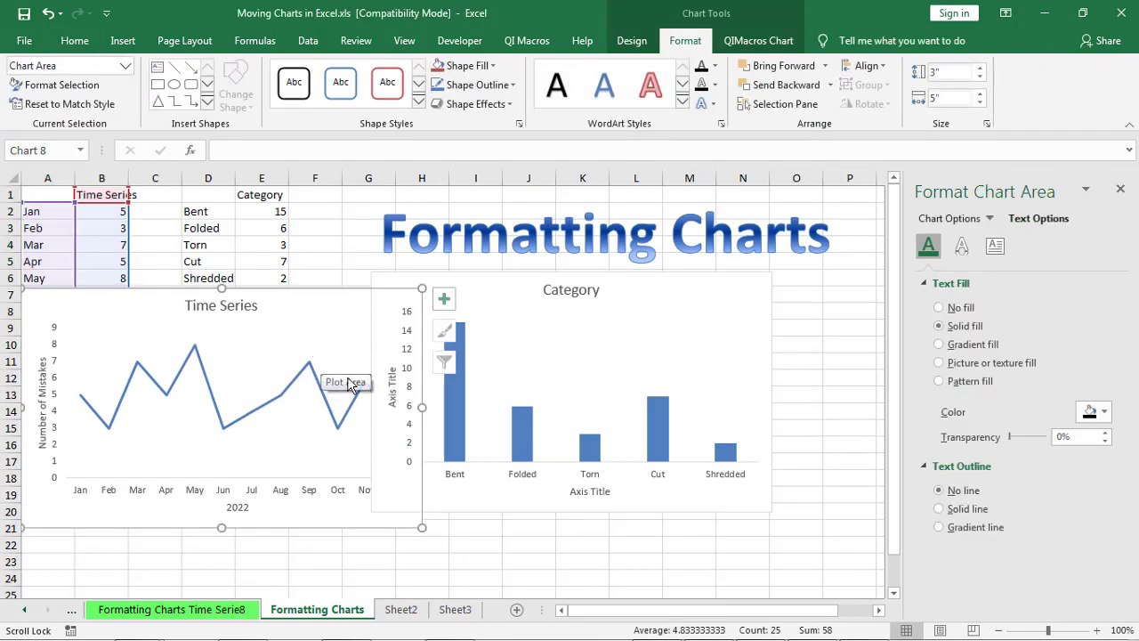
- Set the Time Series chart's vertical axis minimum to 1 instead of 0
right_click(53, 399)
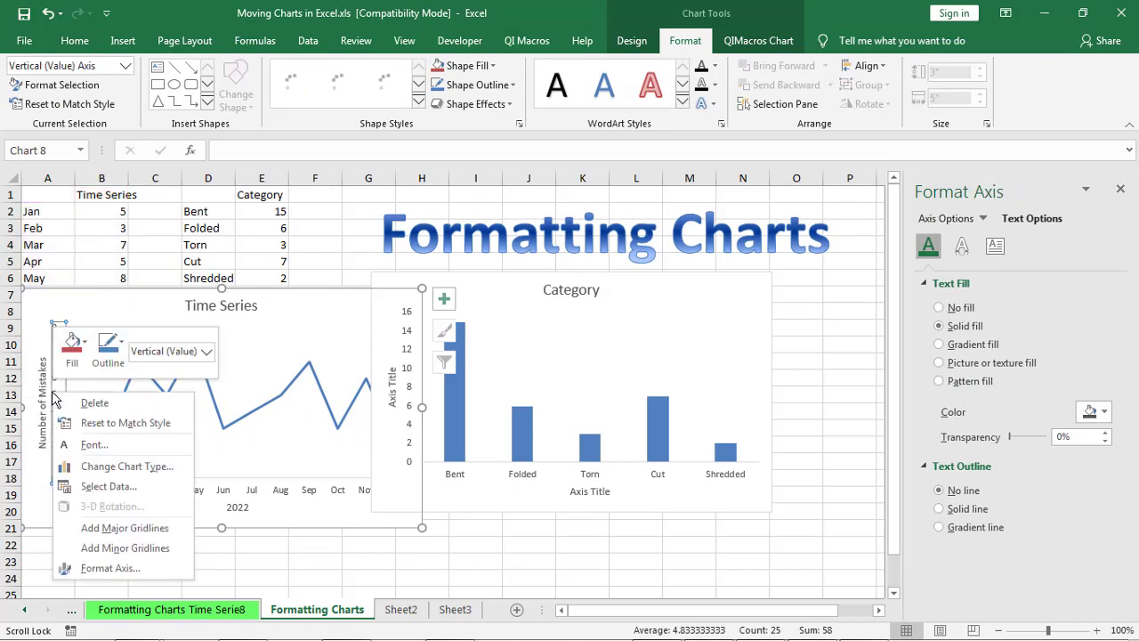
click(100, 574)
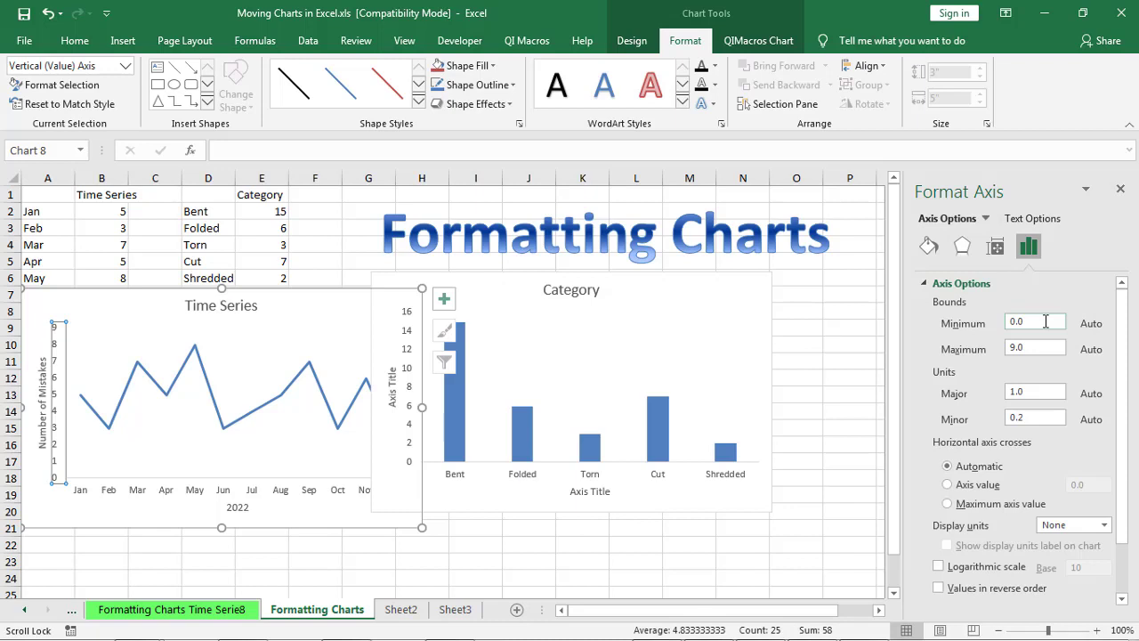
drag(1046, 321, 999, 329)
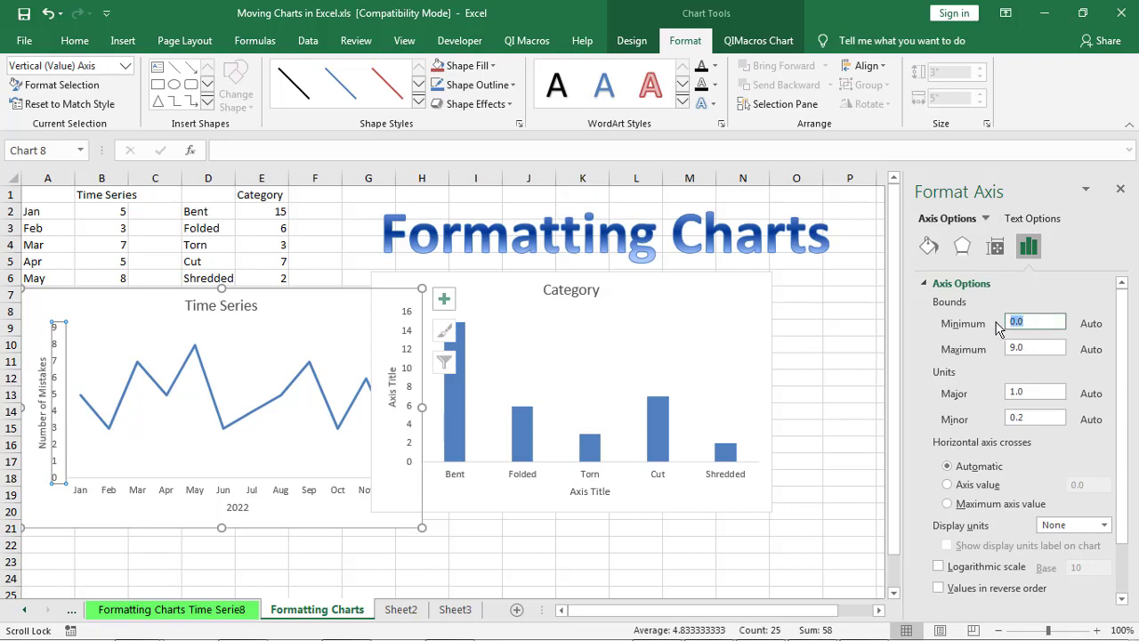
text(1)
key(Return)
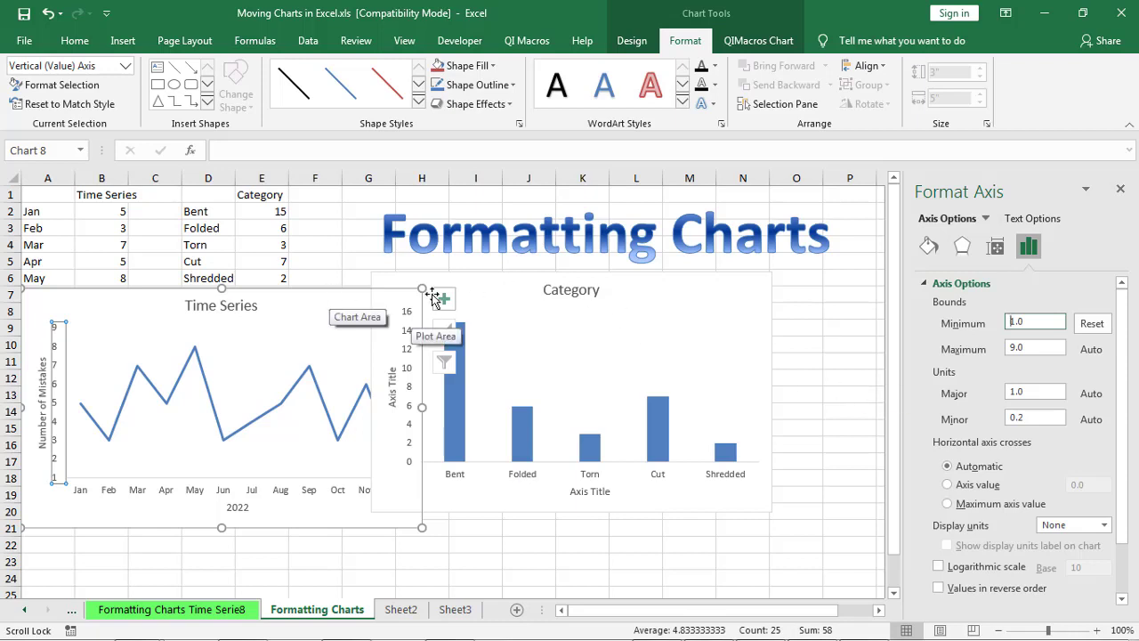
- Shift the Category column chart right so it clears the Time Series line chart's Nov–Dec points
click(508, 287)
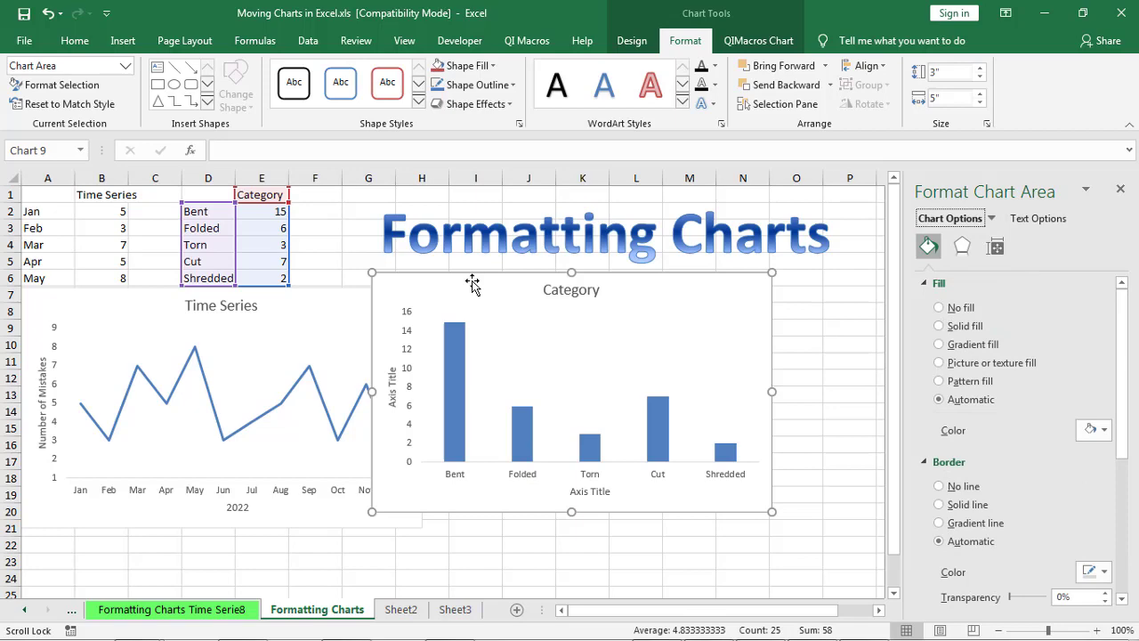
drag(472, 283, 535, 288)
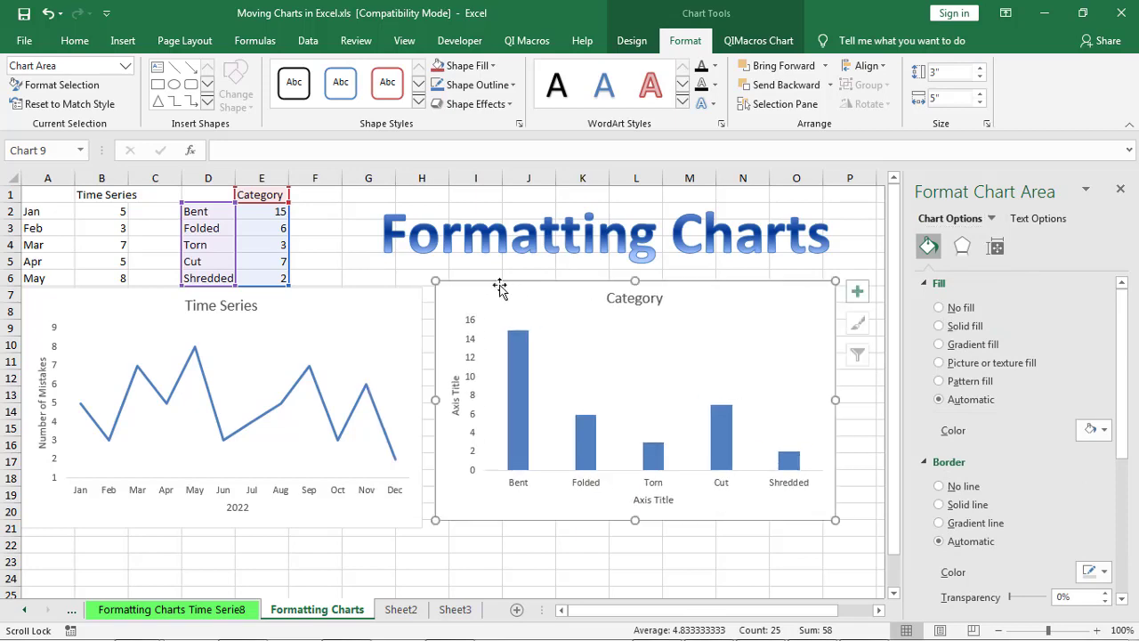